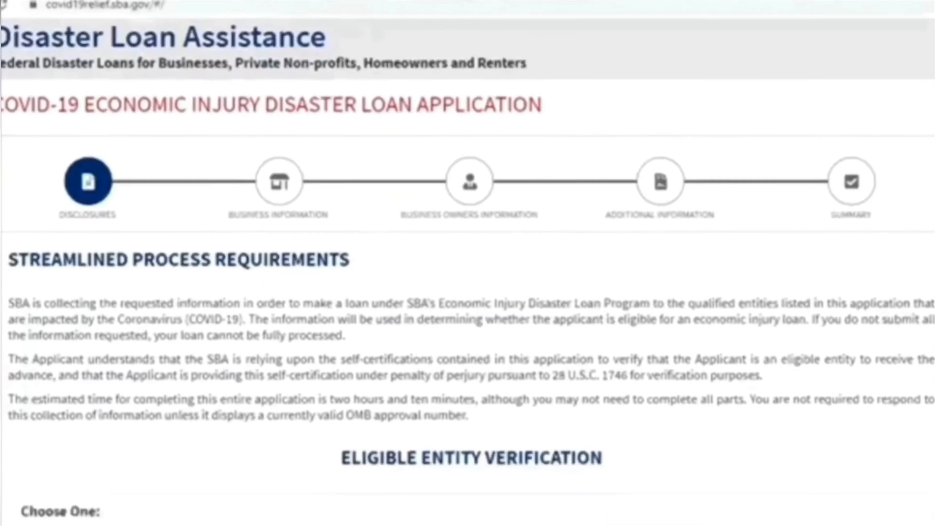
Step: Under Eligible Entity Verification, identify the applicant as a business with not more than 500 employees
{"action": "scroll", "coordinate": [468, 263], "scroll_direction": "down", "scroll_amount": 5}
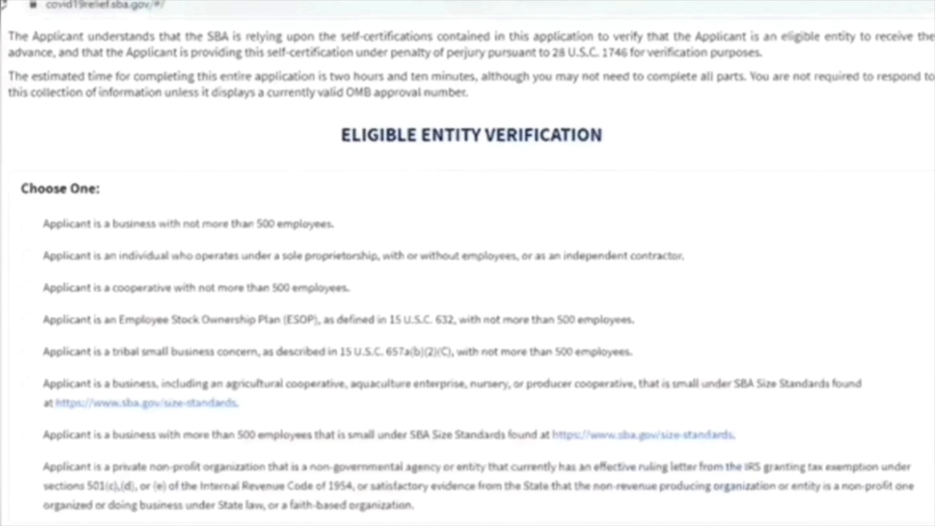
{"action": "left_click", "coordinate": [97, 223]}
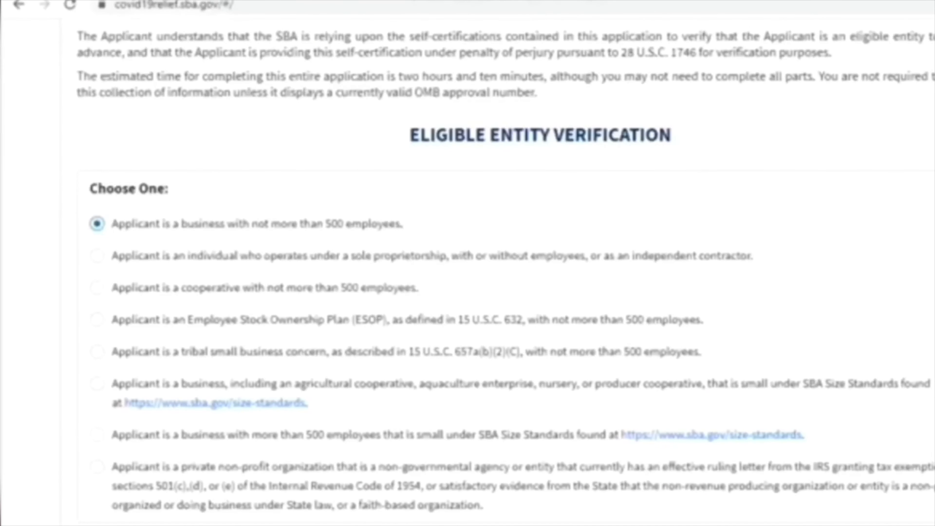
{"action": "left_click", "coordinate": [97, 255]}
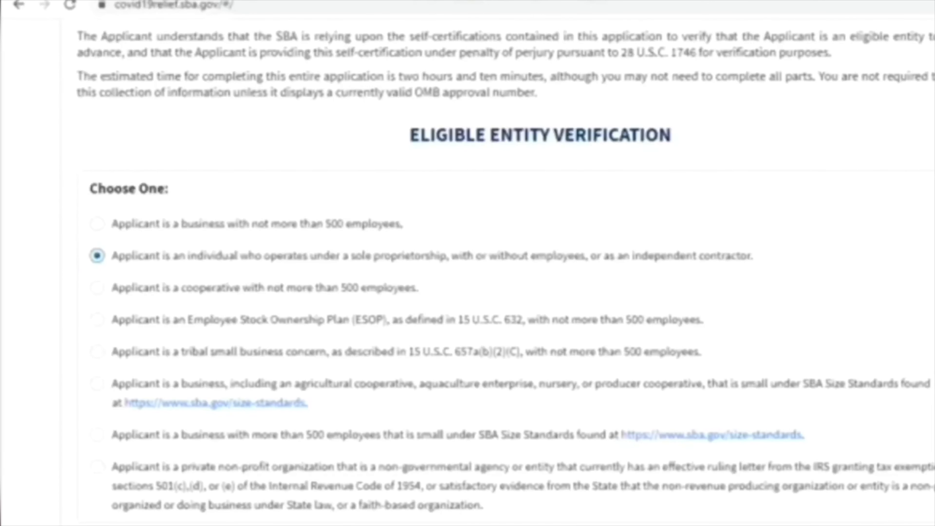
{"action": "left_click", "coordinate": [98, 224]}
Step: Certify all seven eligibility statements in the review list and continue to the Business Information page
{"action": "scroll", "coordinate": [505, 272], "scroll_direction": "down", "scroll_amount": 5}
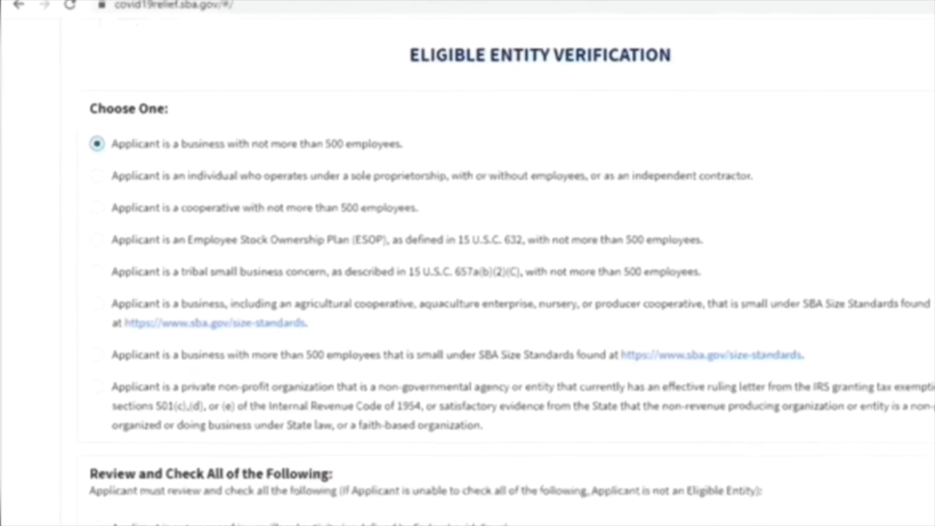
{"action": "scroll", "coordinate": [505, 271], "scroll_direction": "down", "scroll_amount": 2}
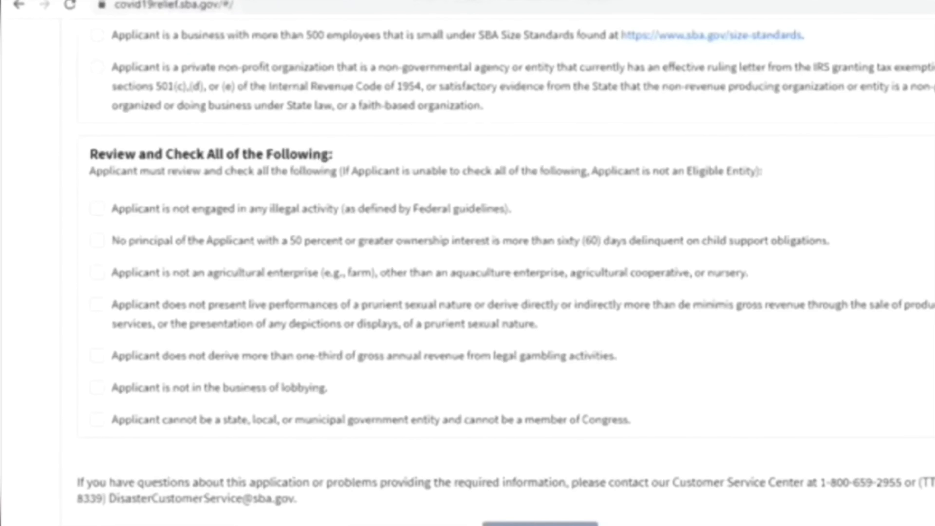
{"action": "left_click", "coordinate": [97, 208]}
{"action": "left_click", "coordinate": [97, 241]}
{"action": "left_click", "coordinate": [97, 273]}
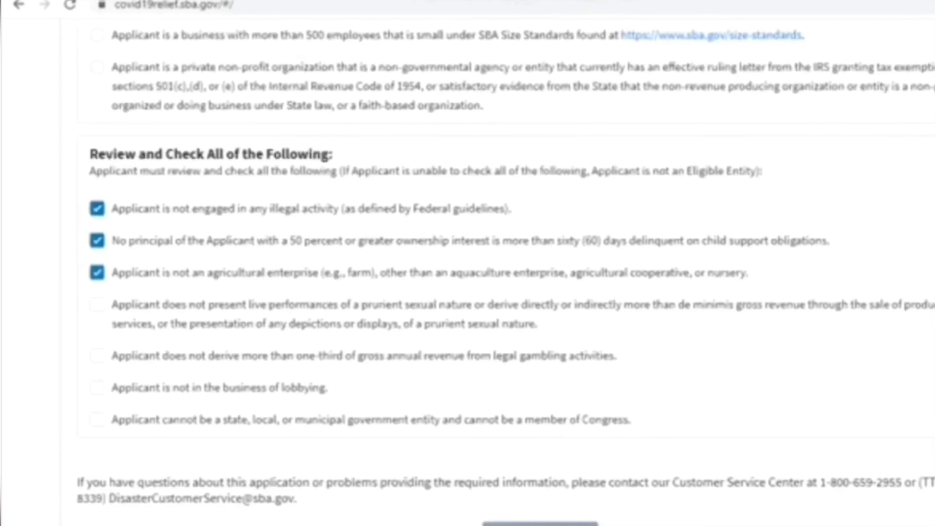
{"action": "left_click", "coordinate": [97, 304]}
{"action": "scroll", "coordinate": [505, 272], "scroll_direction": "down", "scroll_amount": 2}
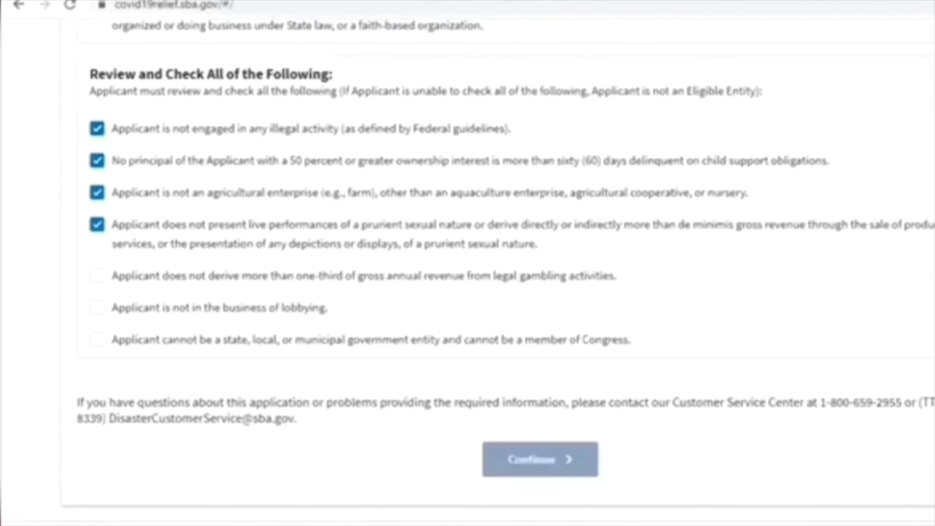
{"action": "left_click", "coordinate": [98, 275]}
{"action": "left_click", "coordinate": [97, 307]}
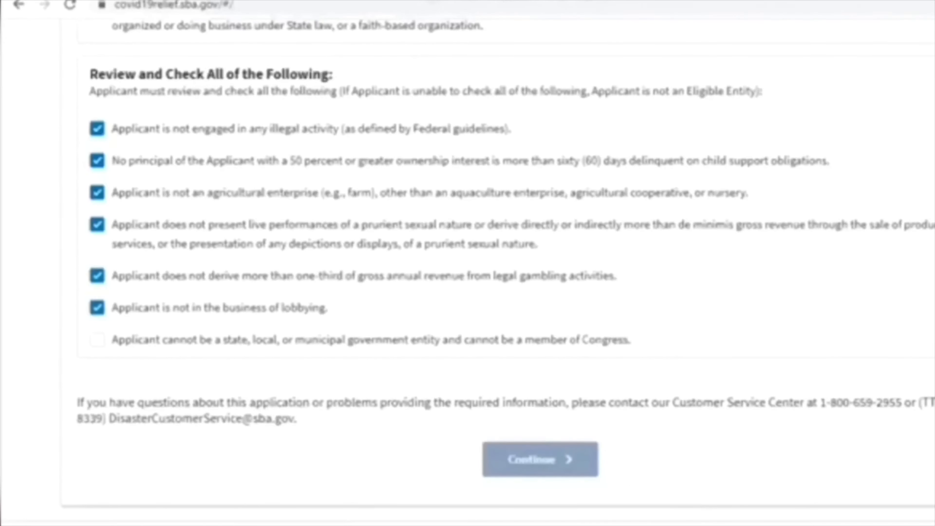
{"action": "left_click", "coordinate": [97, 339]}
{"action": "scroll", "coordinate": [97, 339], "scroll_direction": "down", "scroll_amount": 1}
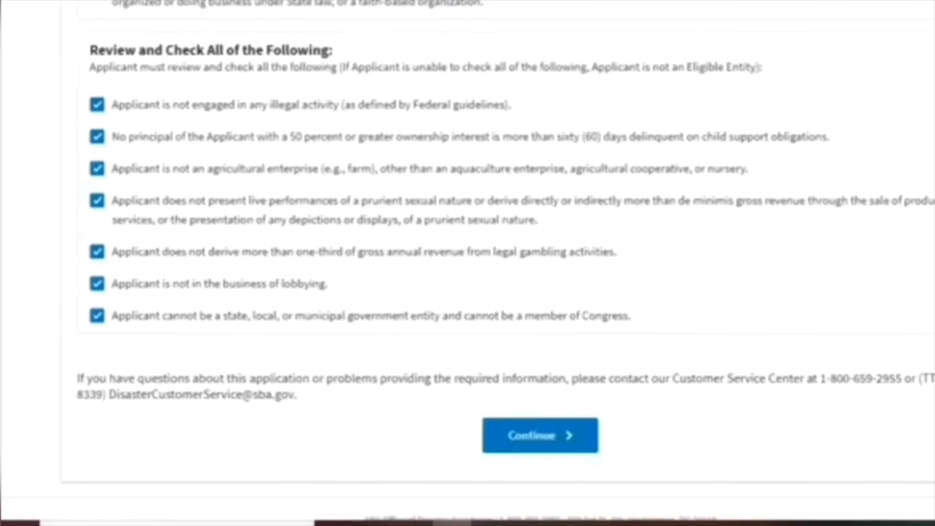
{"action": "left_click", "coordinate": [539, 435]}
Step: Enter business legal name "Leigh's Company, Inc.", trade name "Leigh's Company" and the EIN/SSN
{"action": "left_click", "coordinate": [93, 396]}
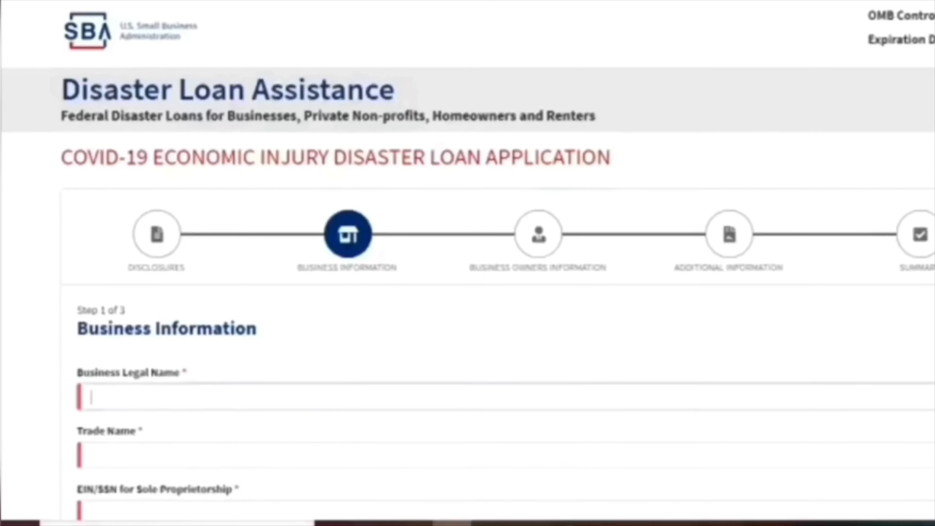
{"action": "type", "text": "Leig"}
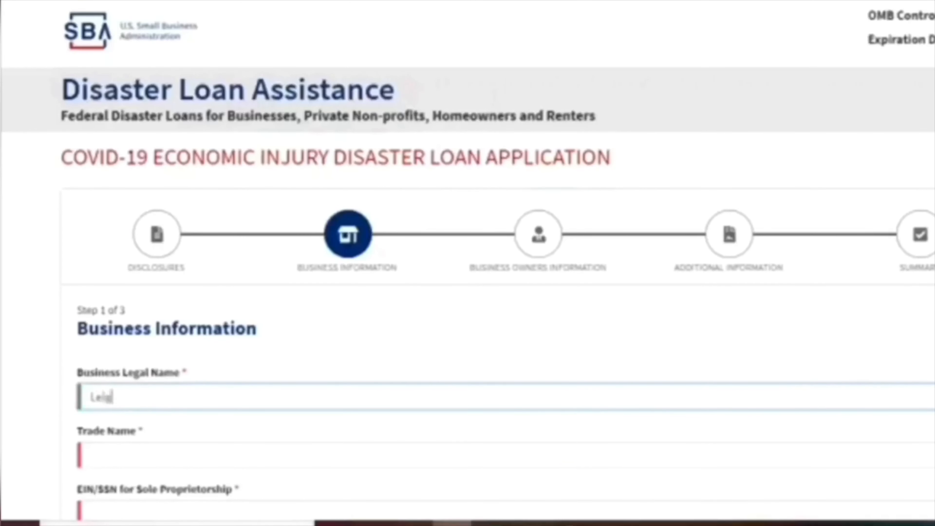
{"action": "type", "text": "h's Company, Inc."}
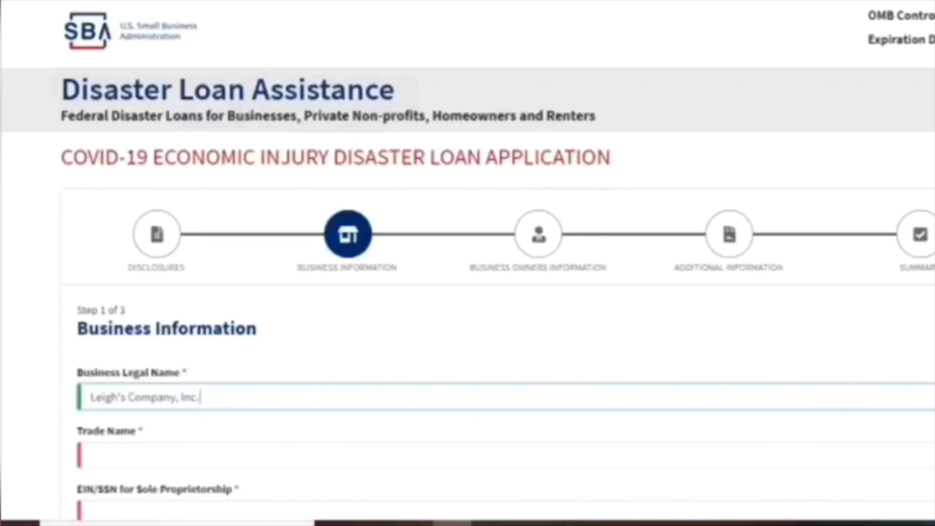
{"action": "key", "text": "Tab"}
{"action": "type", "text": "Leigh's"}
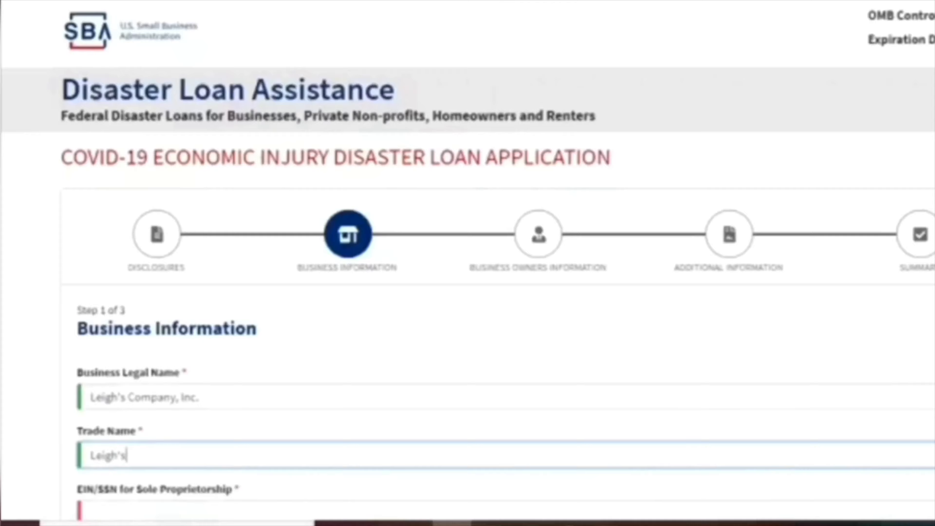
{"action": "scroll", "coordinate": [467, 258], "scroll_direction": "down", "scroll_amount": 2}
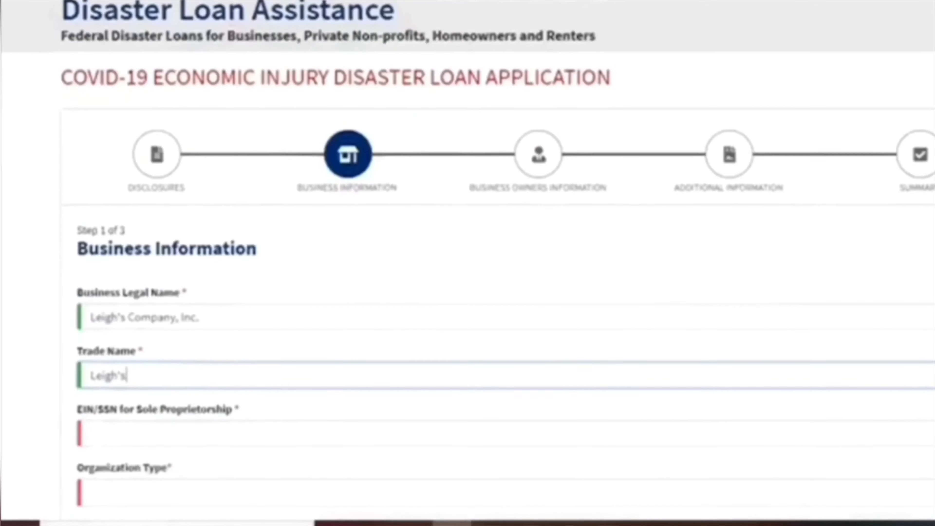
{"action": "type", "text": "Comap"}
{"action": "key", "text": "BackSpace"}
{"action": "key", "text": "BackSpace"}
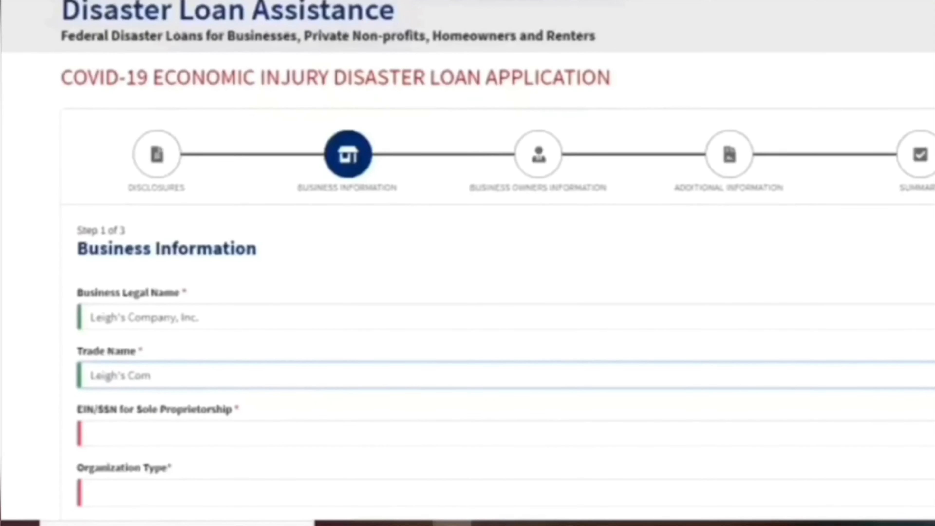
{"action": "type", "text": "pany"}
{"action": "key", "text": "Tab"}
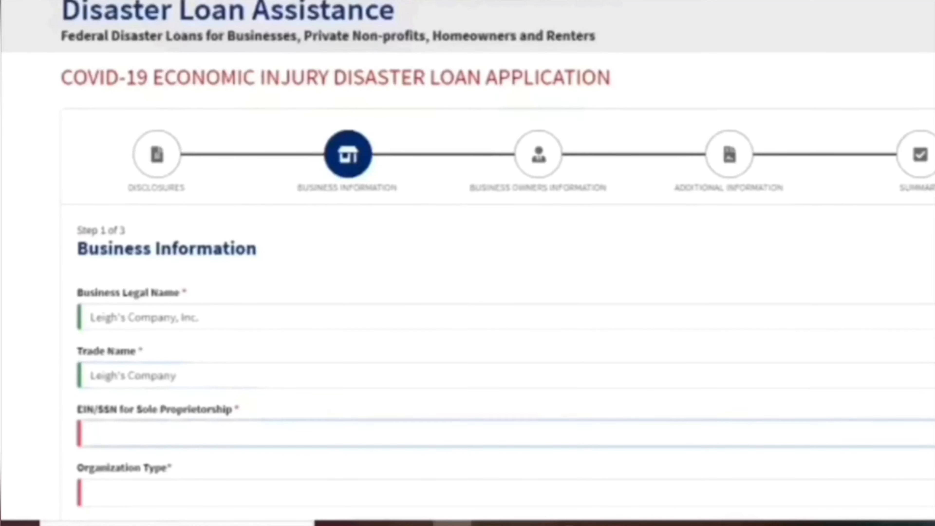
{"action": "type", "text": "123456789"}
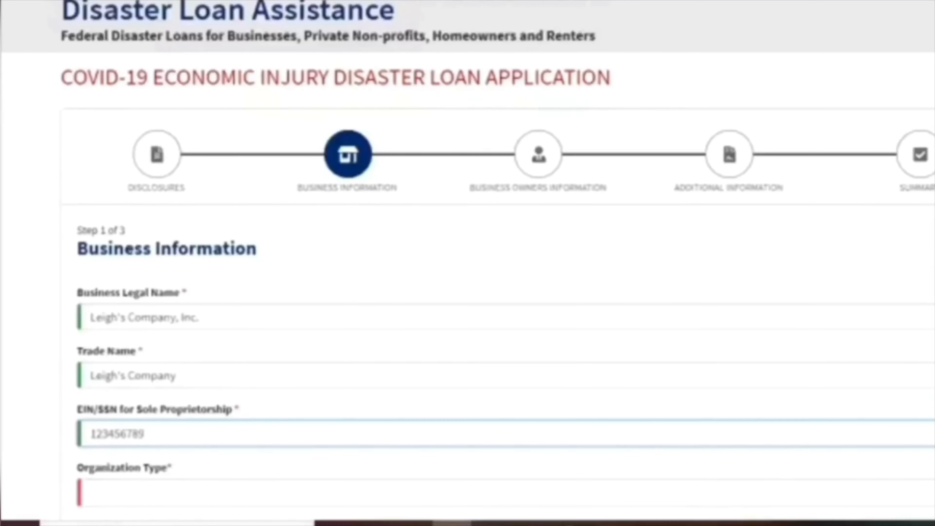
Step: Set the organization type to Sole Proprietorship and answer No to both the non-profit and franchise questions
{"action": "scroll", "coordinate": [467, 258], "scroll_direction": "down", "scroll_amount": 2}
{"action": "left_click", "coordinate": [467, 332]}
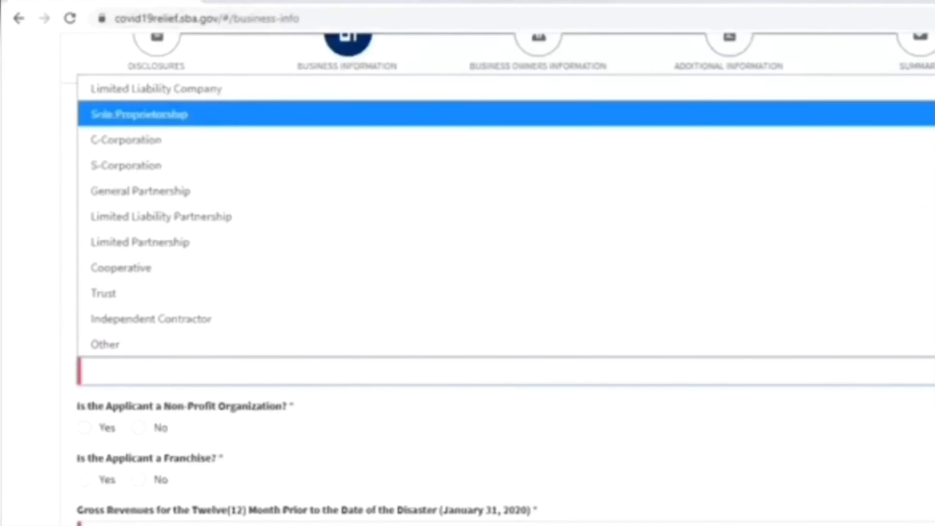
{"action": "left_click", "coordinate": [140, 115]}
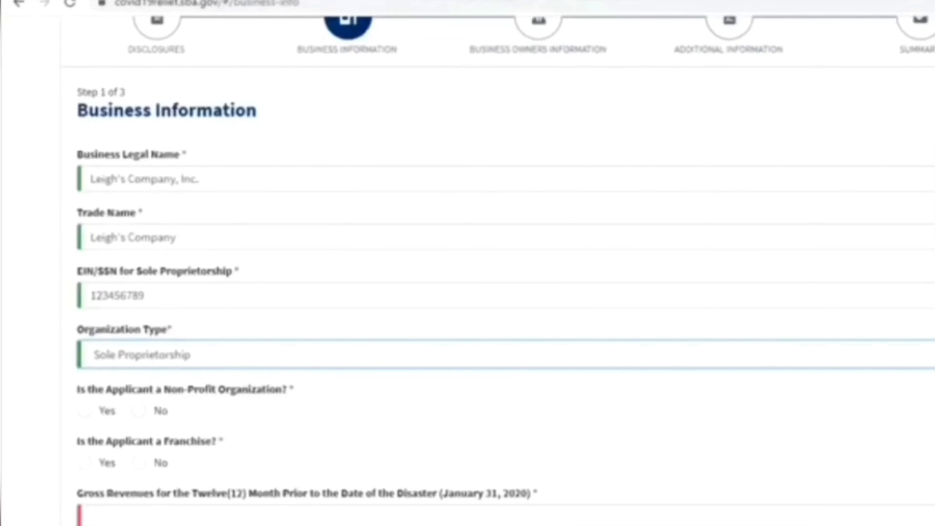
{"action": "left_click", "coordinate": [139, 411]}
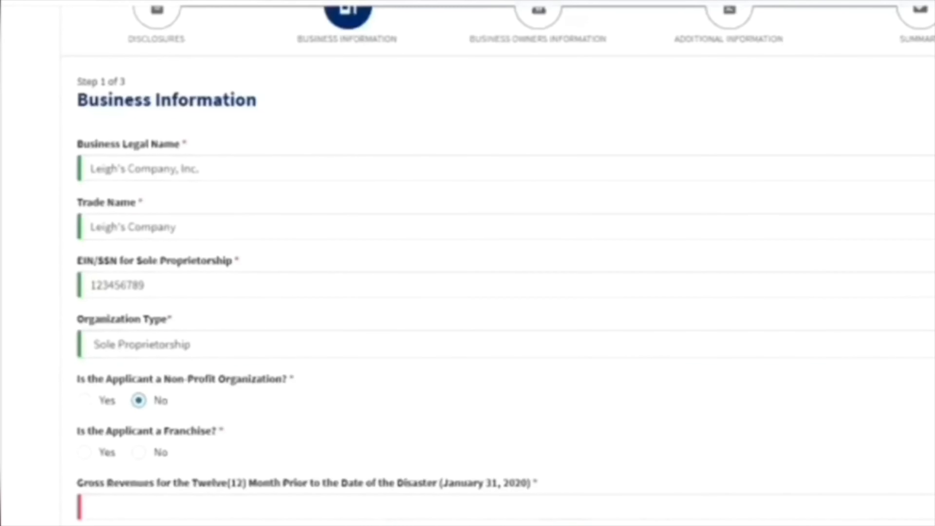
{"action": "left_click", "coordinate": [138, 452]}
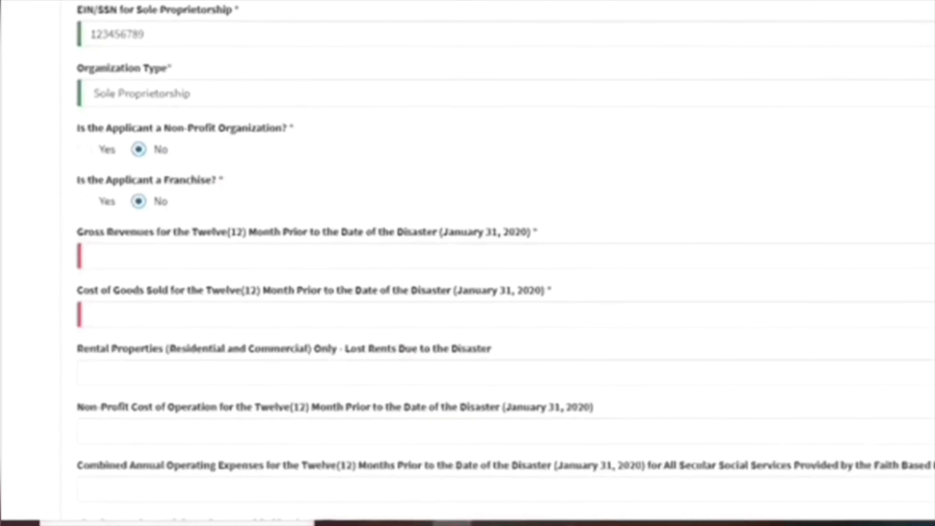
Step: Enter twelve-month gross revenues of 35000 and cost of goods sold of 0
{"action": "left_click", "coordinate": [91, 257]}
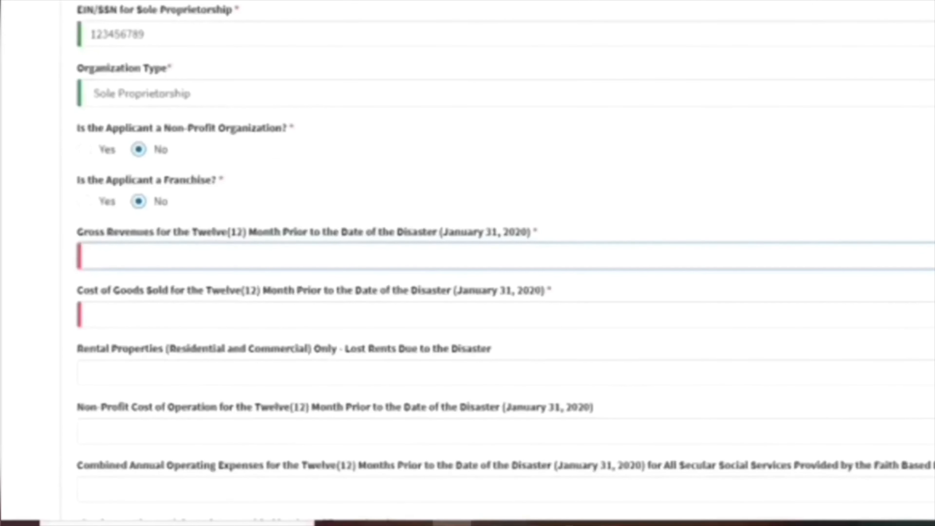
{"action": "type", "text": "35000"}
{"action": "key", "text": "Tab"}
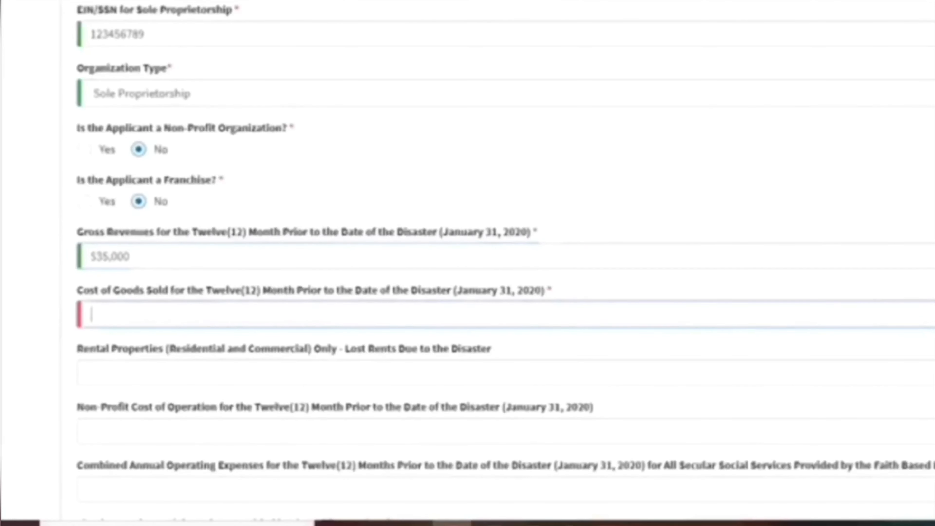
{"action": "type", "text": "0"}
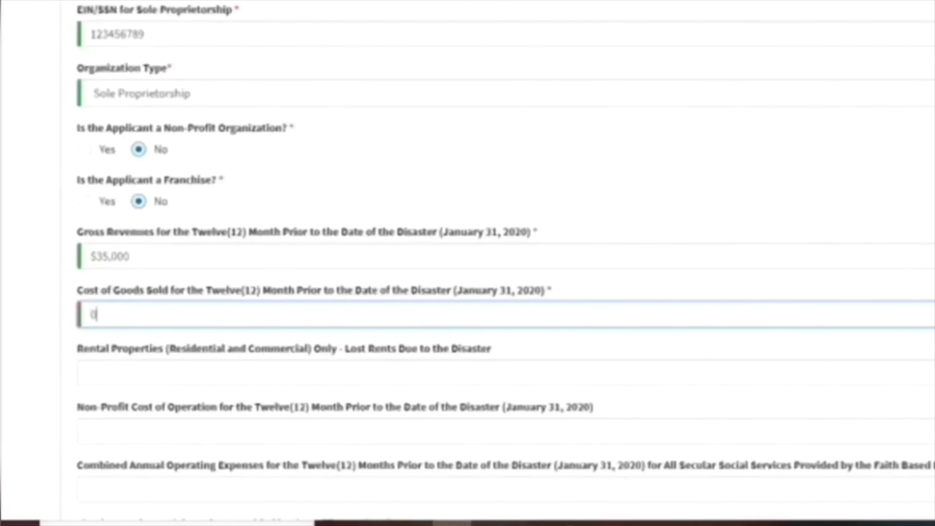
Step: Enter 0 for lost rents, non-profit cost of operation and the faith-based entity's combined annual operating expenses
{"action": "key", "text": "Tab"}
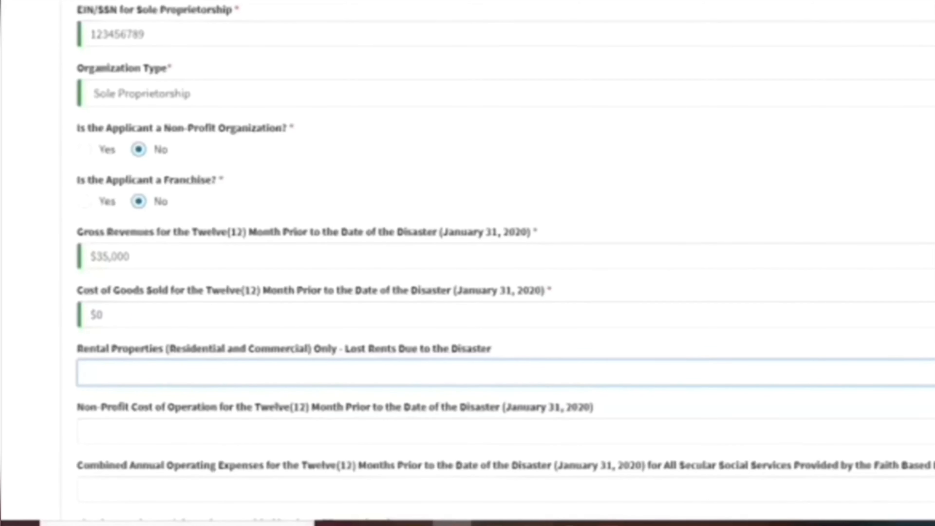
{"action": "type", "text": "0"}
{"action": "key", "text": "Tab"}
{"action": "type", "text": "0"}
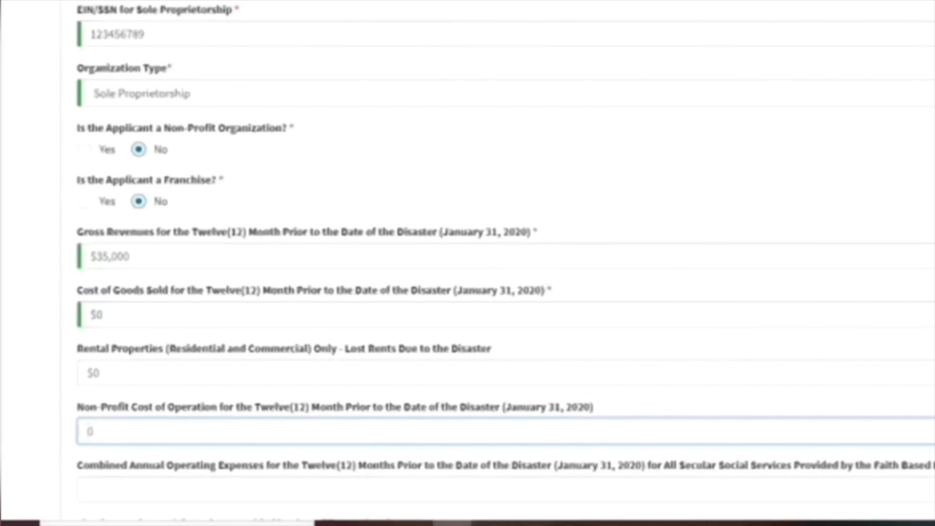
{"action": "scroll", "coordinate": [504, 261], "scroll_direction": "down", "scroll_amount": 4}
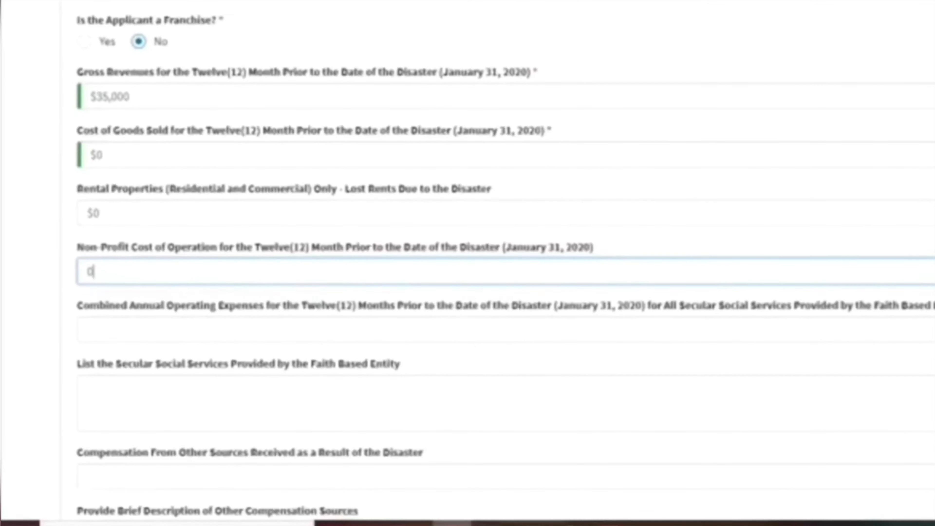
{"action": "key", "text": "Tab"}
{"action": "type", "text": "0"}
Step: Enter NA for secular social services, 0 for compensation from other sources, and NA for the description of those sources
{"action": "scroll", "coordinate": [504, 262], "scroll_direction": "down", "scroll_amount": 2}
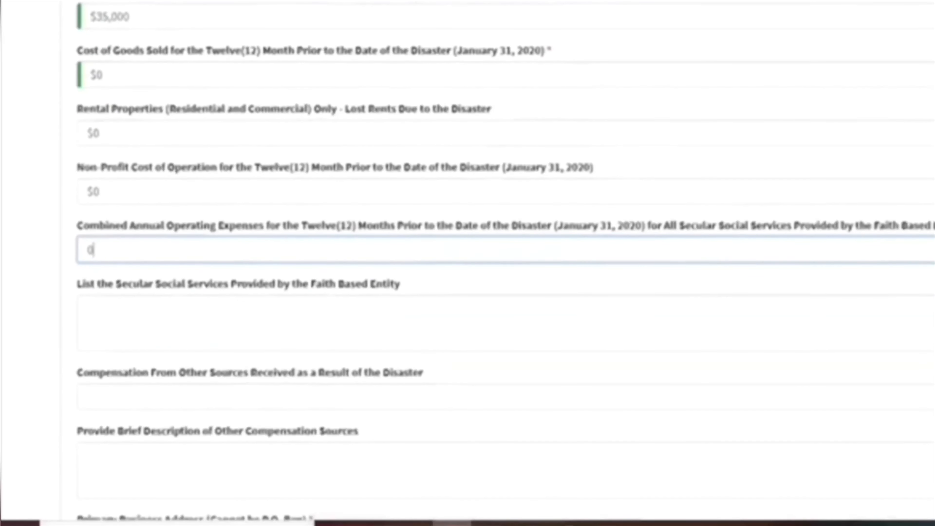
{"action": "key", "text": "Tab"}
{"action": "type", "text": "NA"}
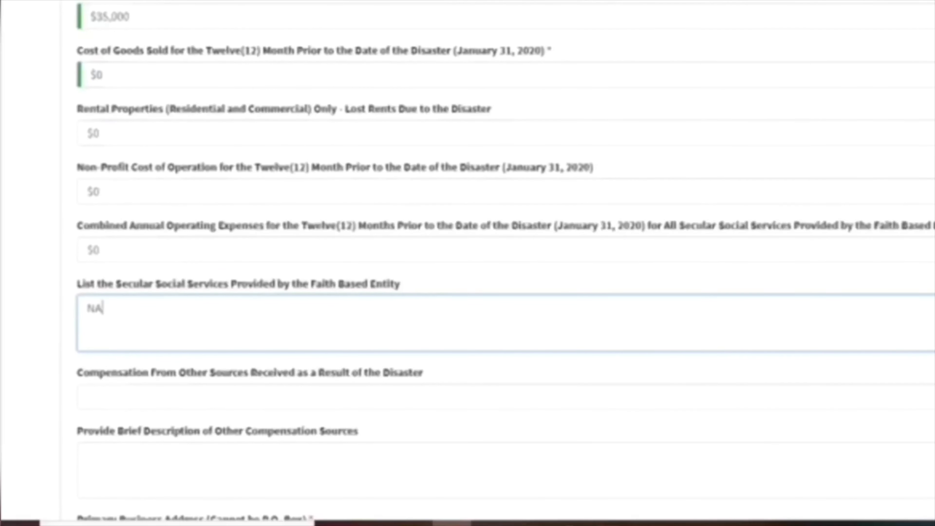
{"action": "key", "text": "Tab"}
{"action": "type", "text": "0"}
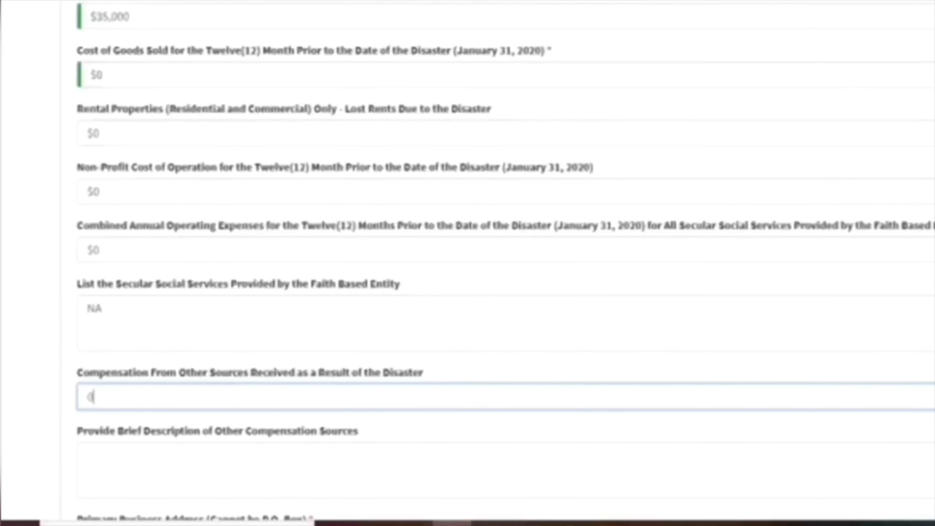
{"action": "key", "text": "Tab"}
{"action": "type", "text": "na"}
{"action": "key", "text": "BackSpace"}
{"action": "key", "text": "BackSpace"}
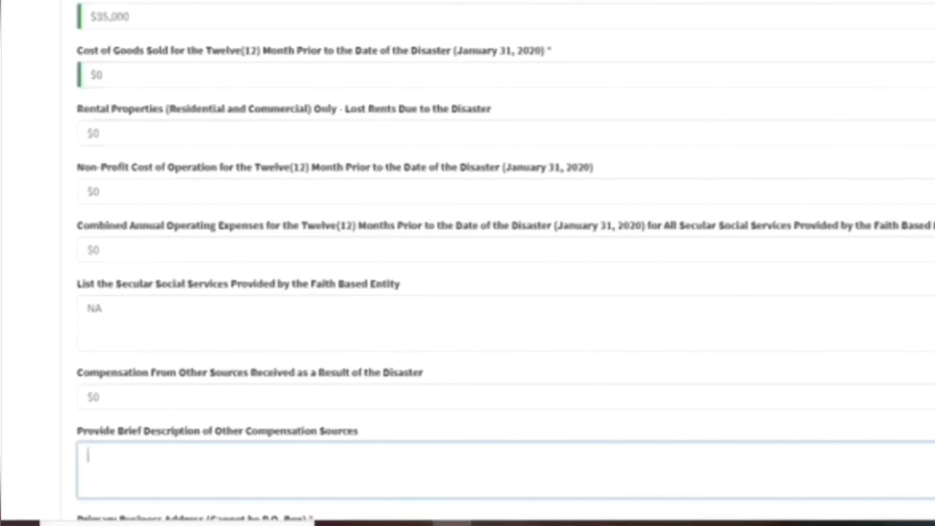
{"action": "type", "text": "NA"}
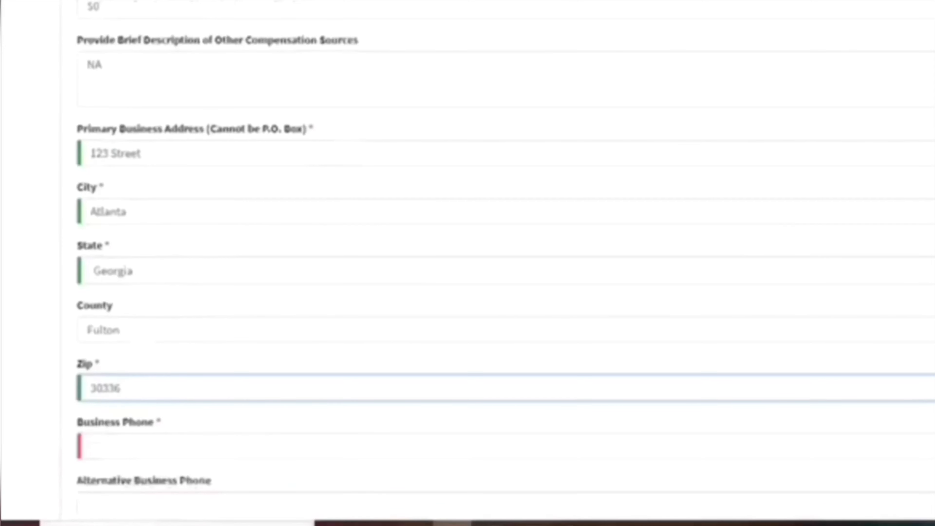
Step: Enter 01/01/2016 as both the date the business was established and the start of current ownership
{"action": "scroll", "coordinate": [467, 258], "scroll_direction": "down", "scroll_amount": 2}
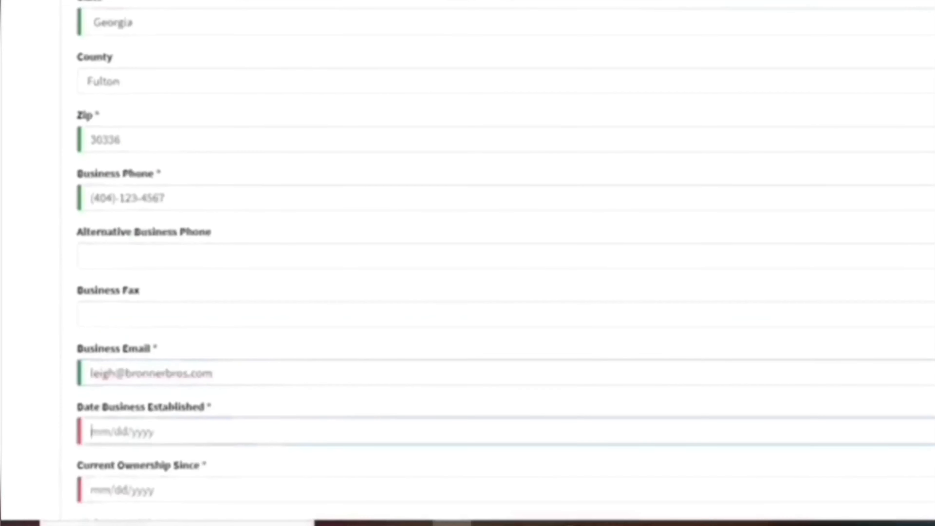
{"action": "type", "text": "01"}
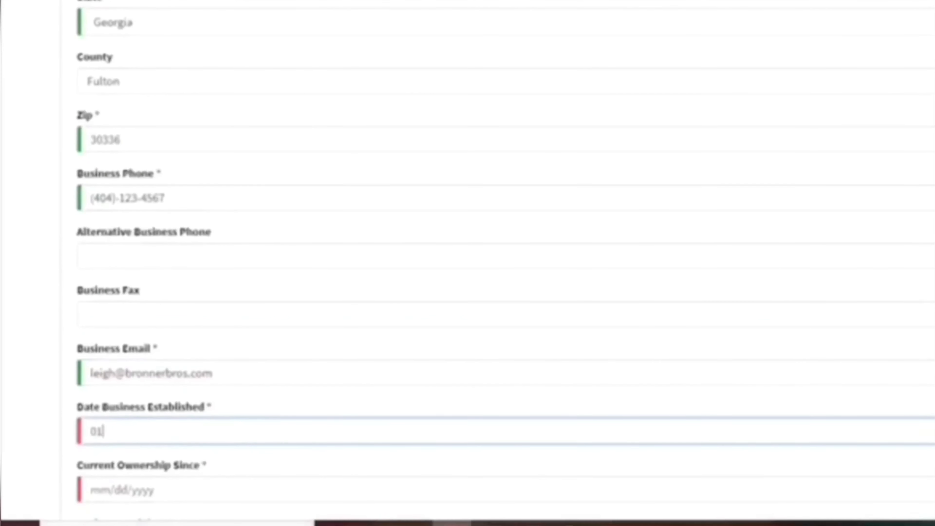
{"action": "type", "text": "/01/2016"}
{"action": "key", "text": "BackSpace"}
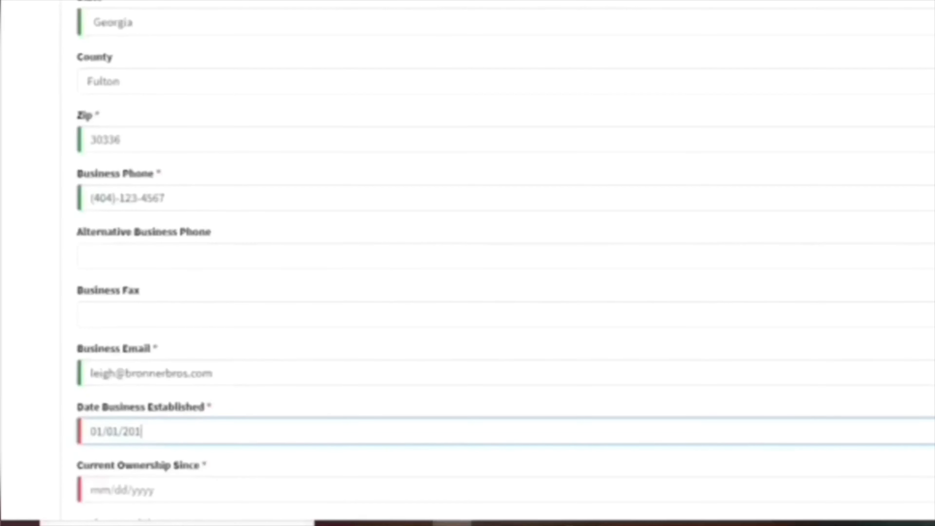
{"action": "type", "text": "6"}
{"action": "scroll", "coordinate": [467, 258], "scroll_direction": "down", "scroll_amount": 2}
{"action": "left_click", "coordinate": [91, 330]}
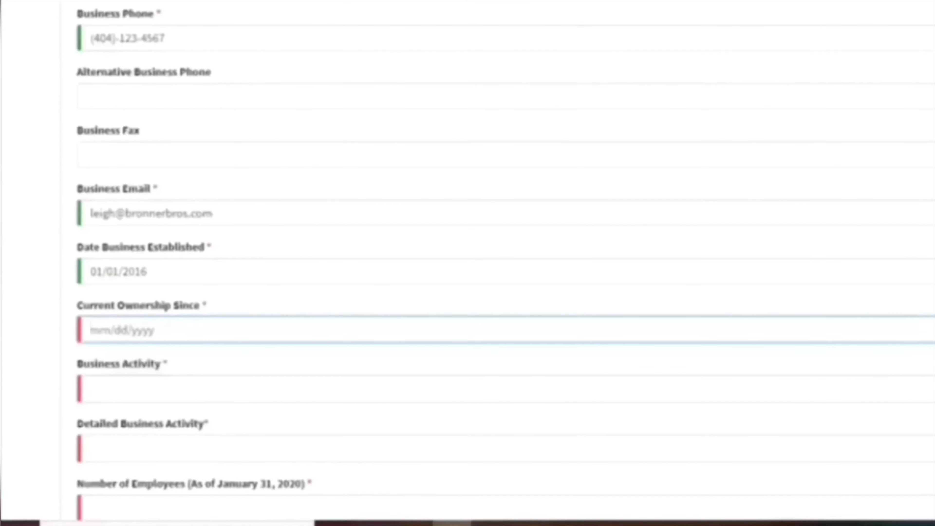
{"action": "type", "text": "01/01/2016"}
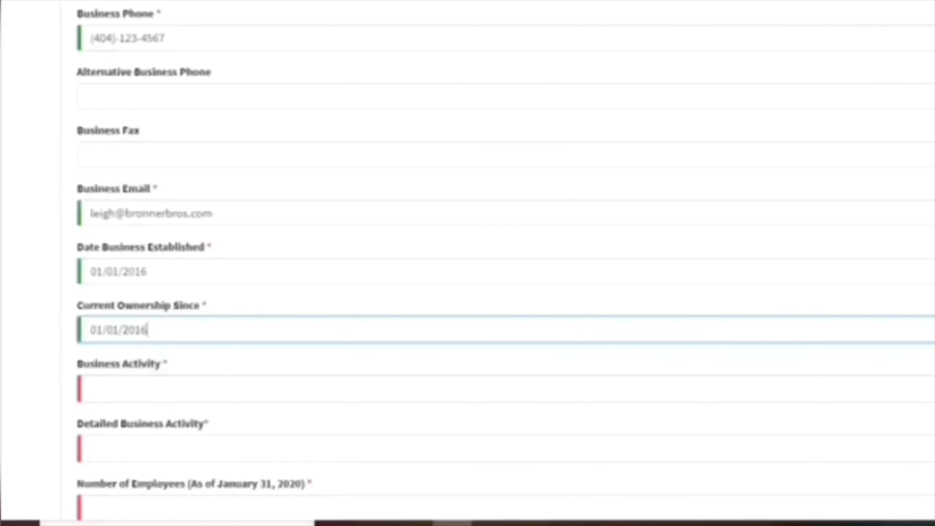
Step: Set the business activity to Business Services
{"action": "left_click", "coordinate": [468, 389]}
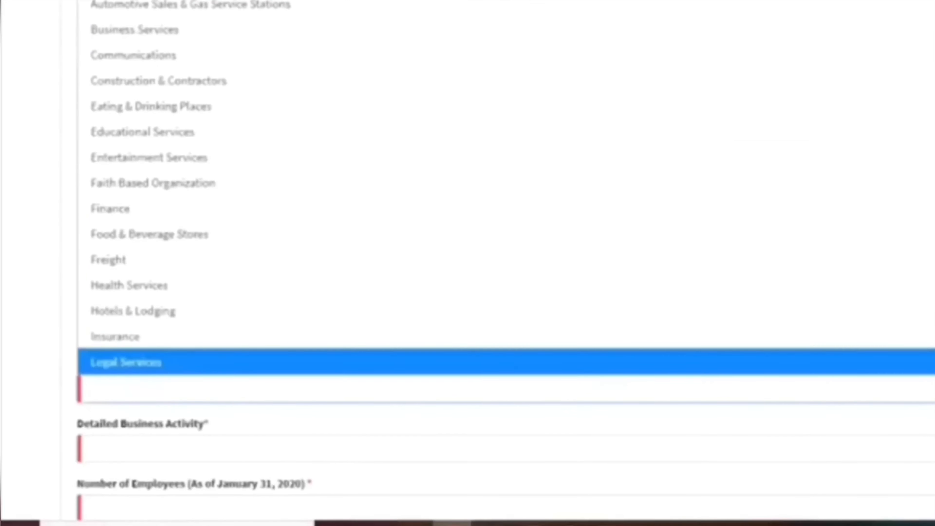
{"action": "key", "text": "Up"}
{"action": "key", "text": "Up"}
{"action": "key", "text": "Up"}
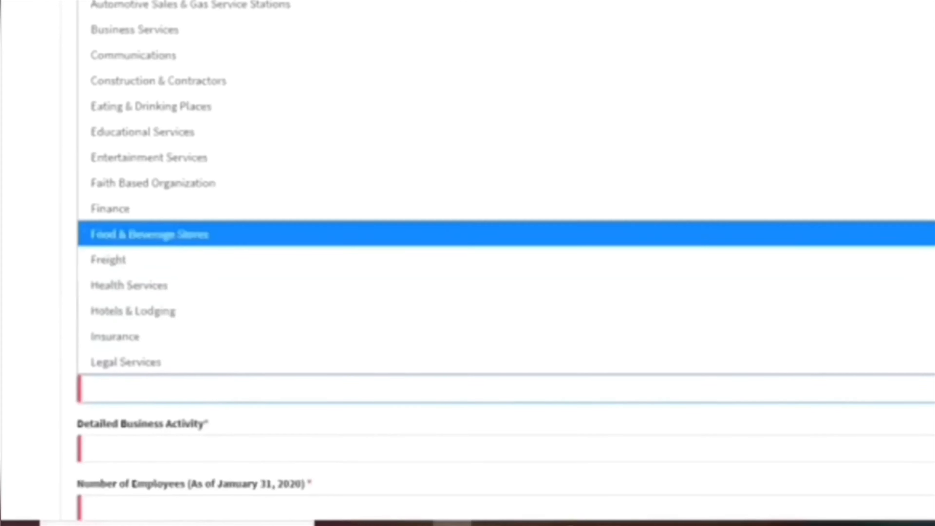
{"action": "key", "text": "Up"}
{"action": "key", "text": "Up"}
{"action": "key", "text": "Up"}
{"action": "key", "text": "Up"}
{"action": "key", "text": "Up"}
{"action": "key", "text": "Up"}
{"action": "key", "text": "Up"}
{"action": "key", "text": "Up"}
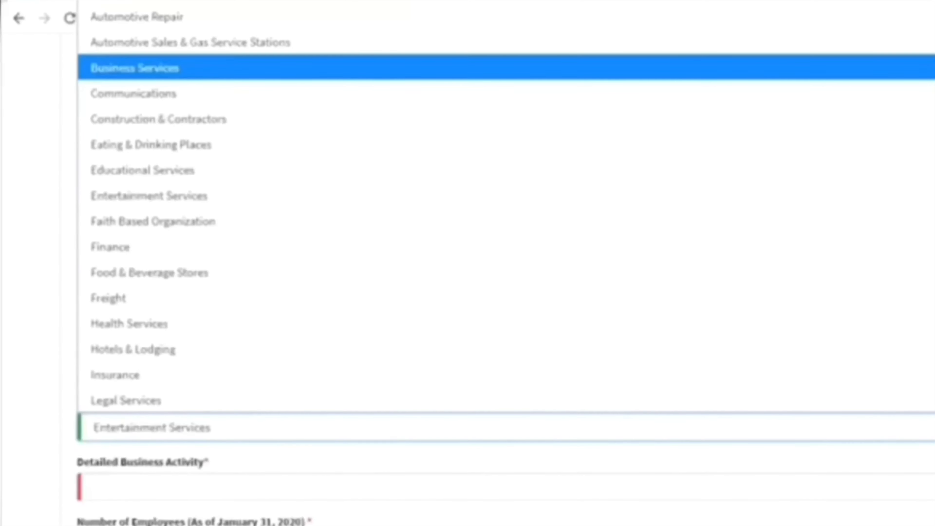
{"action": "key", "text": "Down"}
{"action": "key", "text": "Down"}
{"action": "key", "text": "Up"}
{"action": "key", "text": "Up"}
{"action": "key", "text": "Return"}
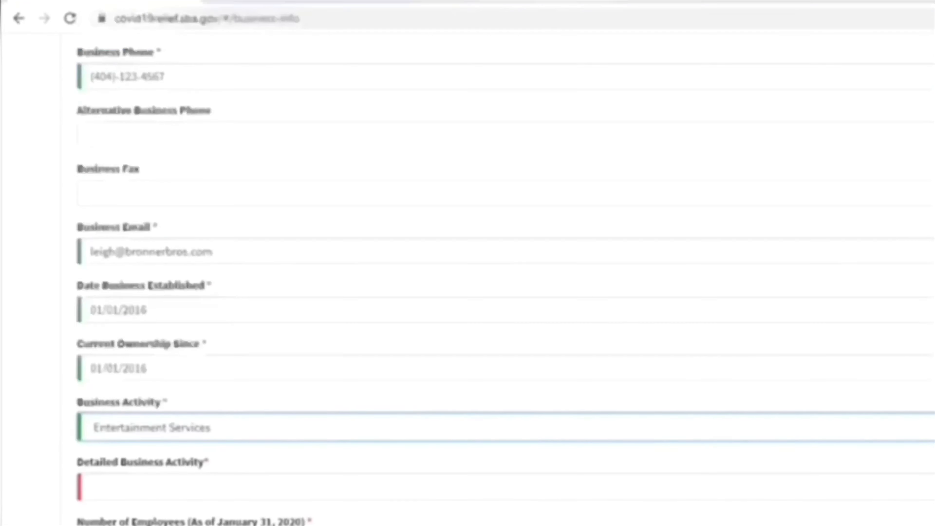
Step: Complete the business information with detailed activity None of the below and 0 employees, and continue to the business owners information
{"action": "key", "text": "Tab"}
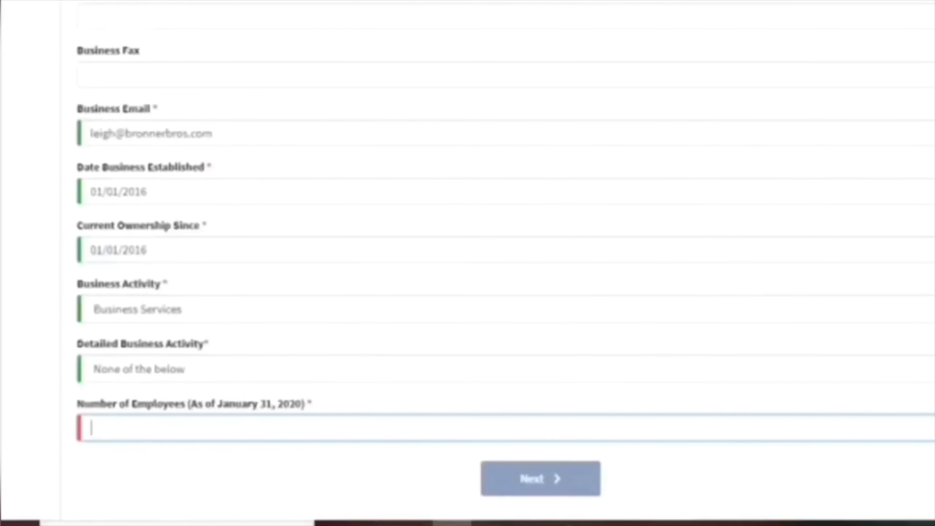
{"action": "type", "text": "0"}
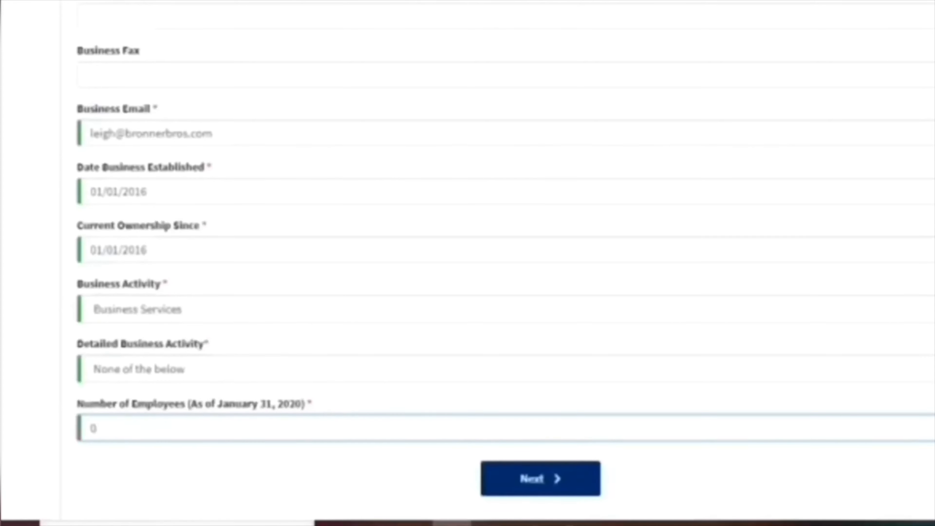
{"action": "left_click", "coordinate": [540, 479]}
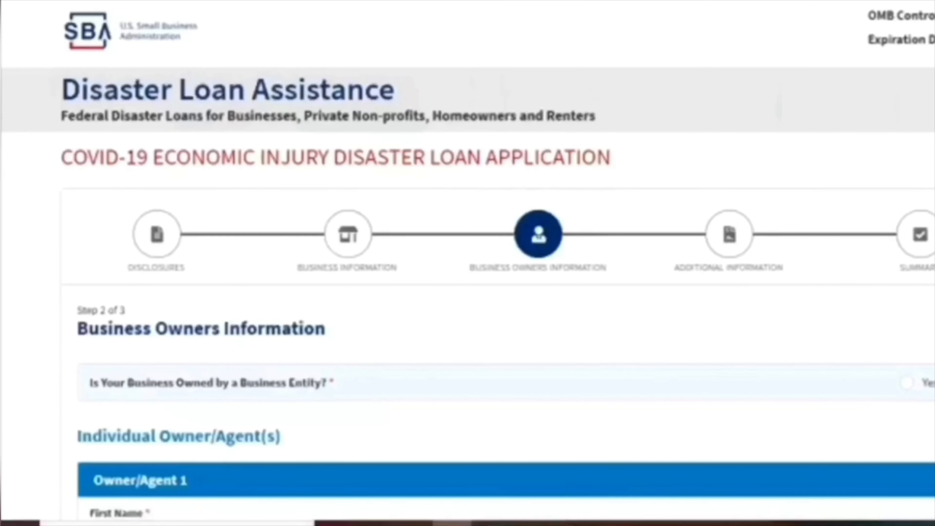
Step: Fill in the details of Owner/Agent 1, including the state and ZIP code of the residential address
{"action": "scroll", "coordinate": [468, 331], "scroll_direction": "down", "scroll_amount": 4}
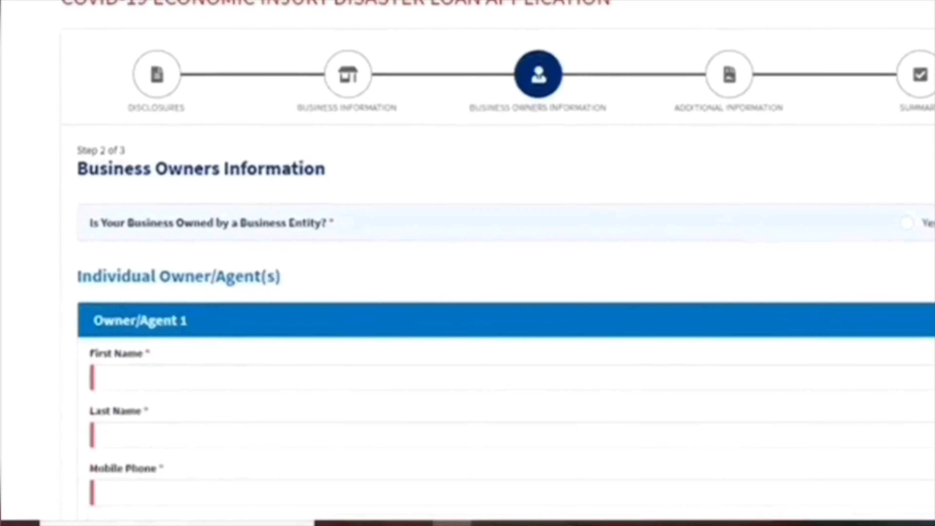
{"action": "left_click", "coordinate": [221, 378]}
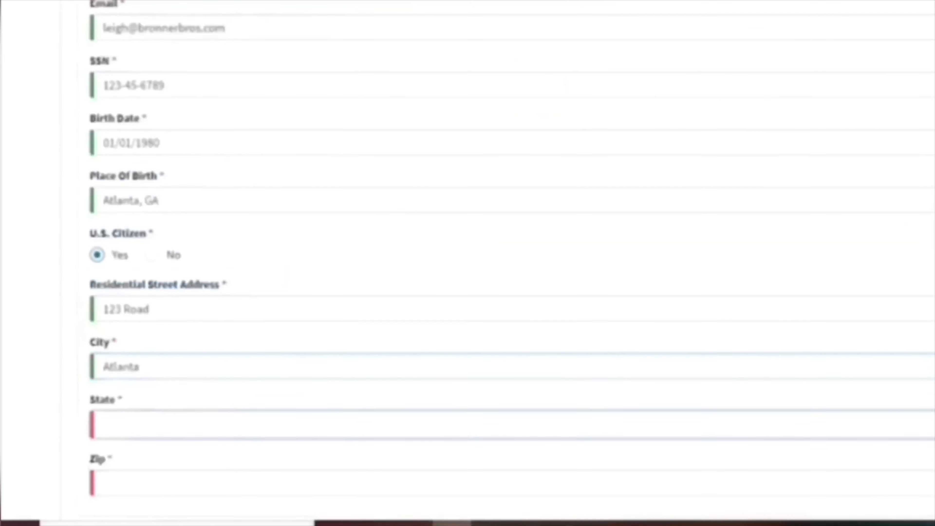
{"action": "key", "text": "g"}
{"action": "key", "text": "Tab"}
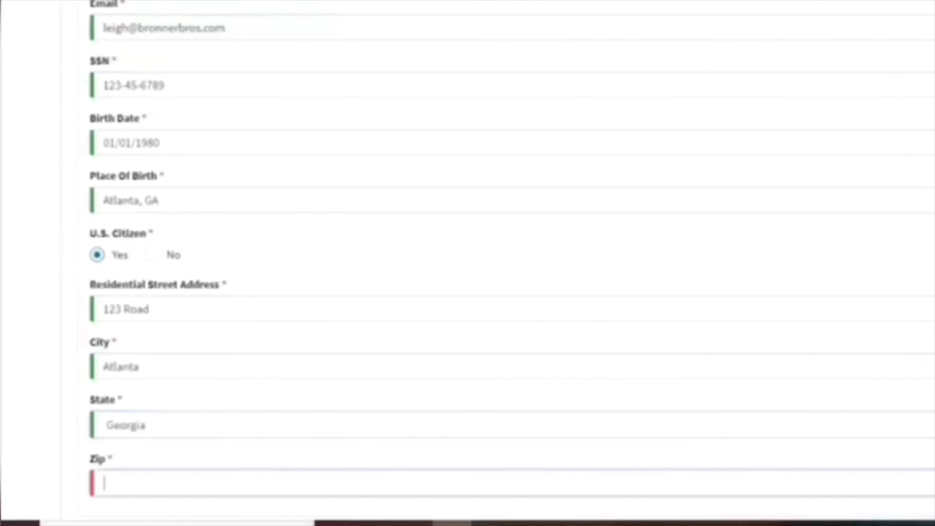
{"action": "type", "text": "30336"}
Step: Answer No to whether the business is owned by a business entity and continue to the additional information
{"action": "scroll", "coordinate": [468, 258], "scroll_direction": "down", "scroll_amount": 5}
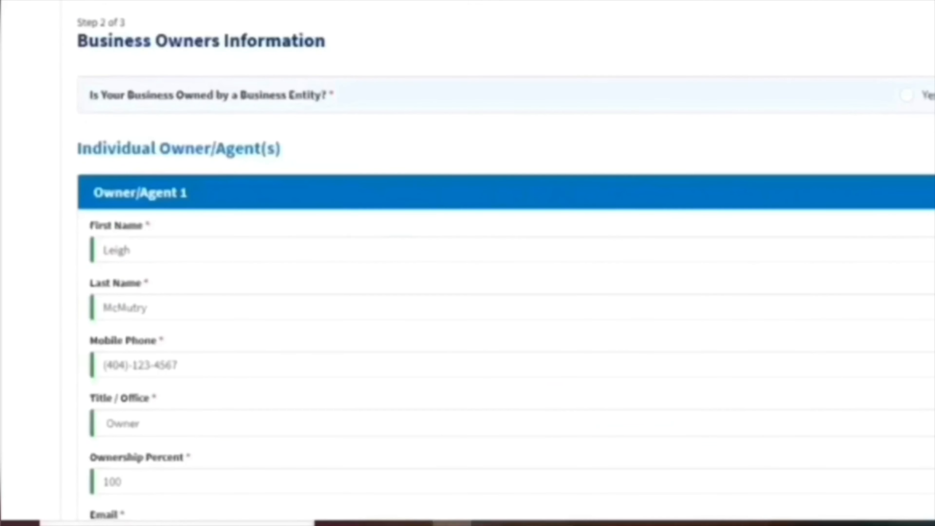
{"action": "left_click", "coordinate": [893, 133]}
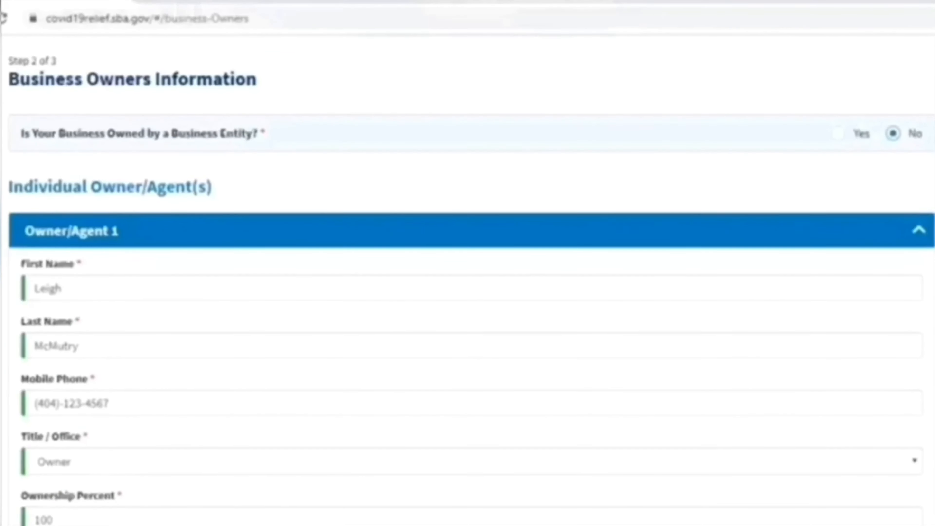
{"action": "scroll", "coordinate": [468, 258], "scroll_direction": "down", "scroll_amount": 10}
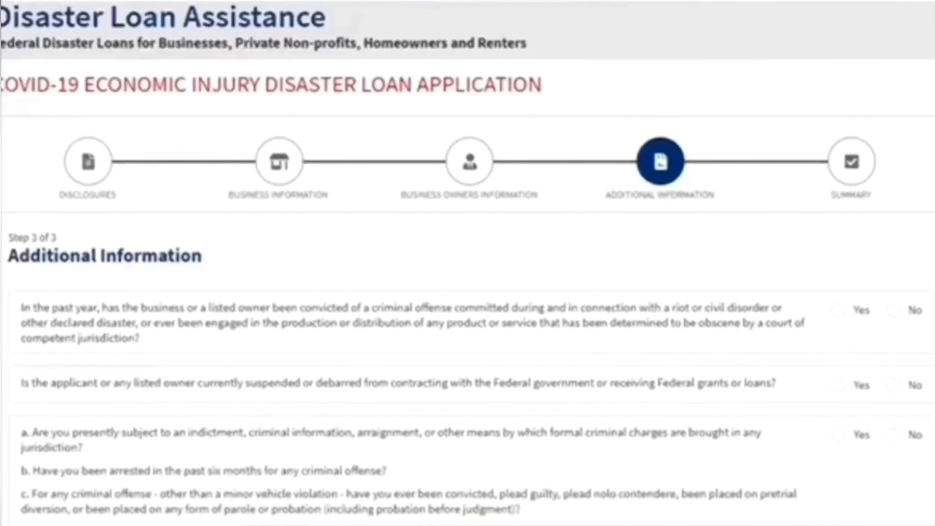
Step: Answer No to the questions on disaster-related or obscenity offenses, federal suspension or debarment, and criminal charges or arrests
{"action": "scroll", "coordinate": [468, 263], "scroll_direction": "down", "scroll_amount": 3}
{"action": "left_click", "coordinate": [893, 181]}
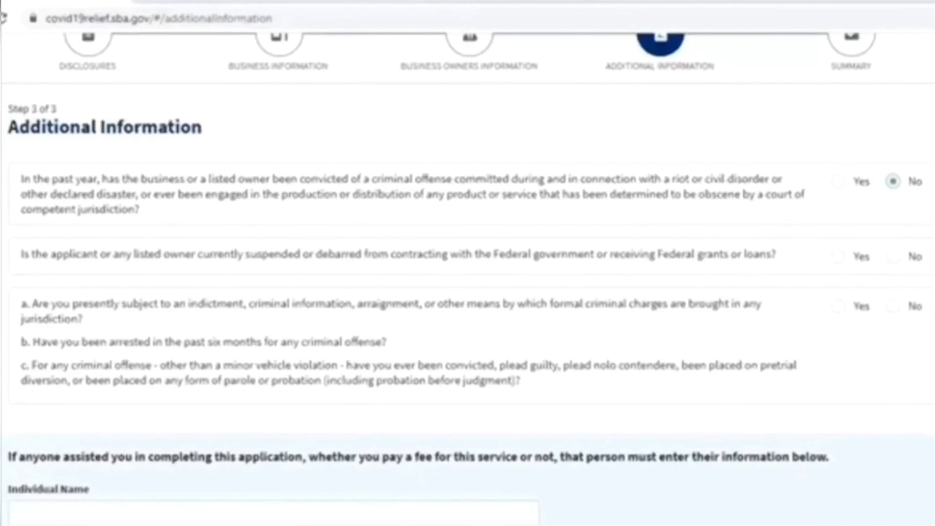
{"action": "left_click", "coordinate": [893, 257]}
{"action": "left_click", "coordinate": [892, 306]}
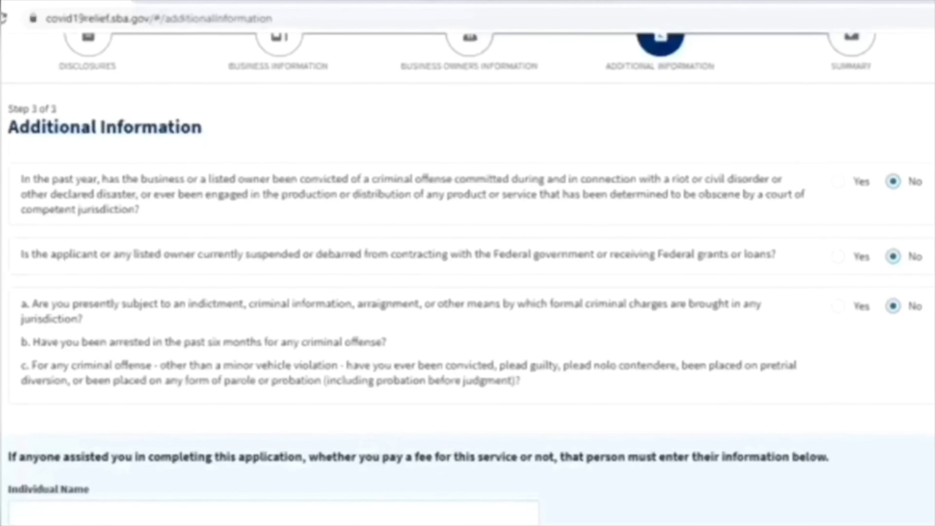
Step: Request consideration for an advance of up to $10,000 and enter Bank of America as the bank receiving the funds
{"action": "scroll", "coordinate": [468, 263], "scroll_direction": "down", "scroll_amount": 6}
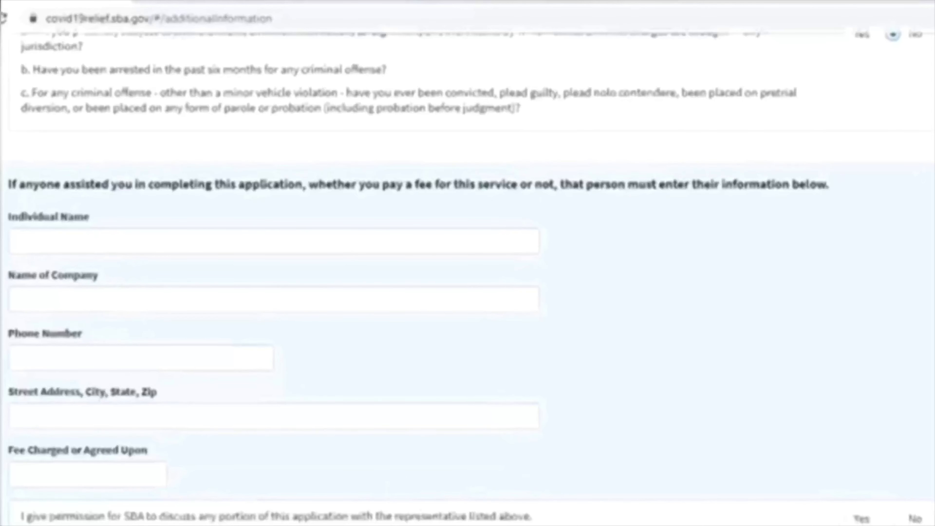
{"action": "scroll", "coordinate": [468, 276], "scroll_direction": "down", "scroll_amount": 8}
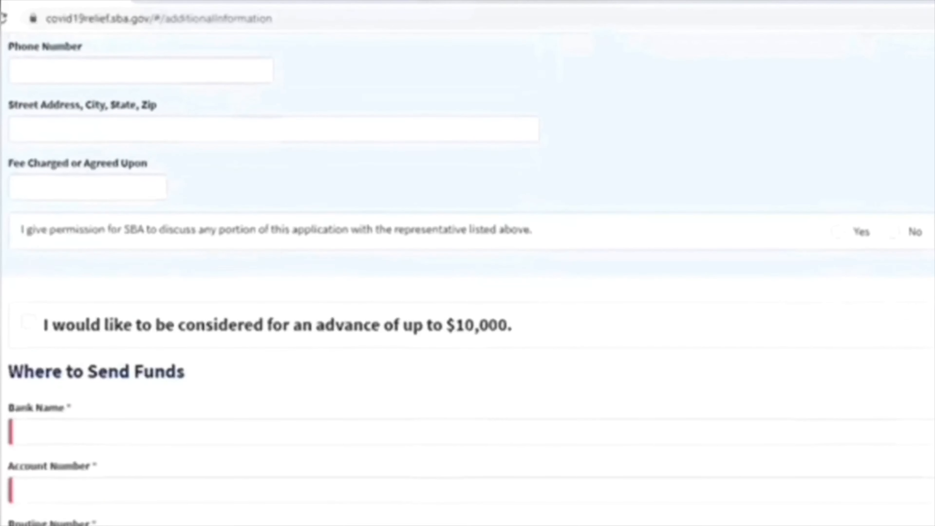
{"action": "left_click", "coordinate": [28, 321]}
{"action": "left_click", "coordinate": [148, 431]}
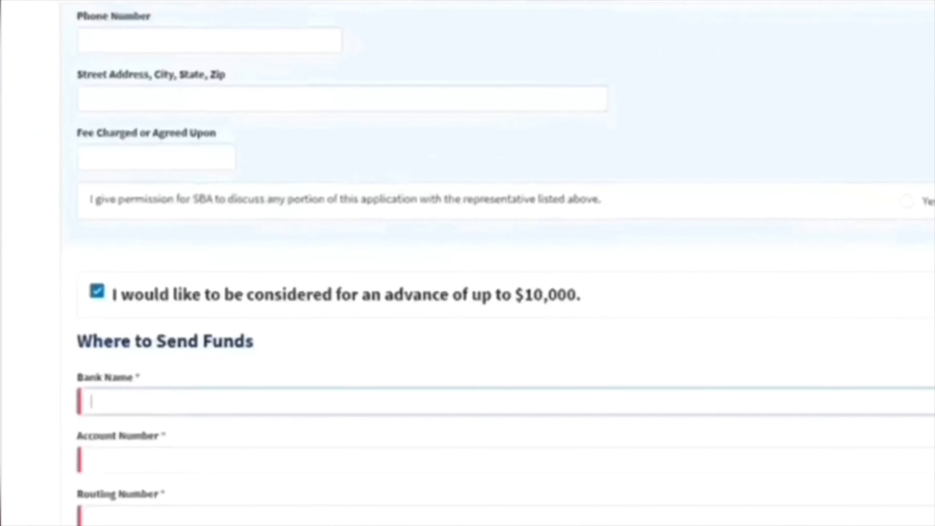
{"action": "type", "text": "Bank of American"}
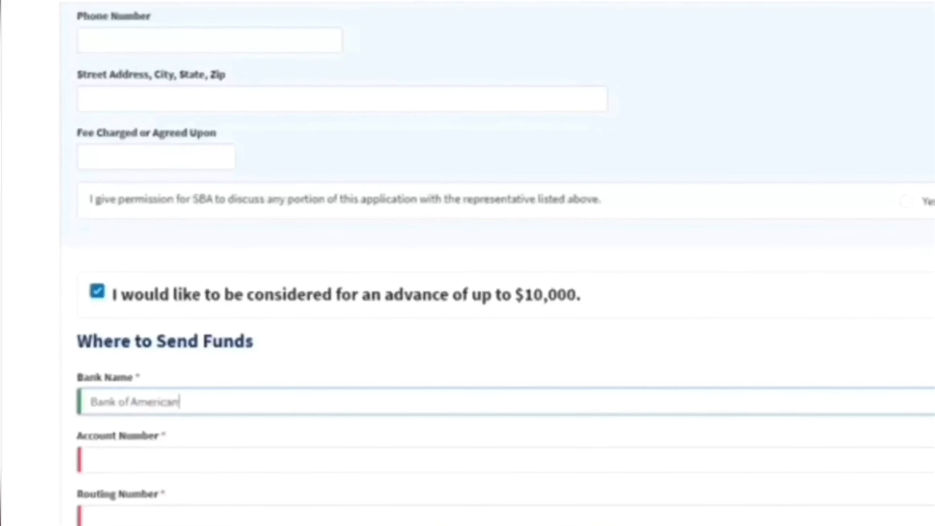
{"action": "key", "text": "BackSpace"}
{"action": "key", "text": "Tab"}
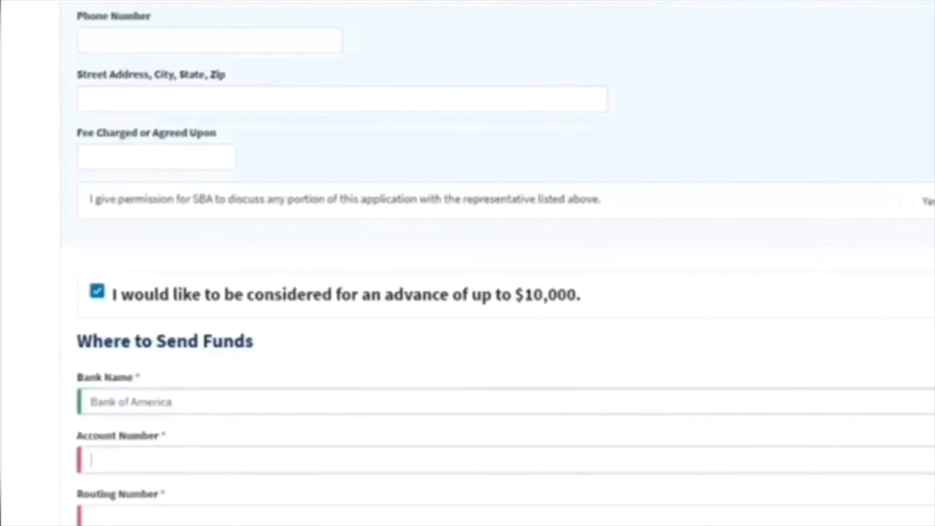
Step: Enter the bank account number and routing number for receiving the funds
{"action": "type", "text": "123456789"}
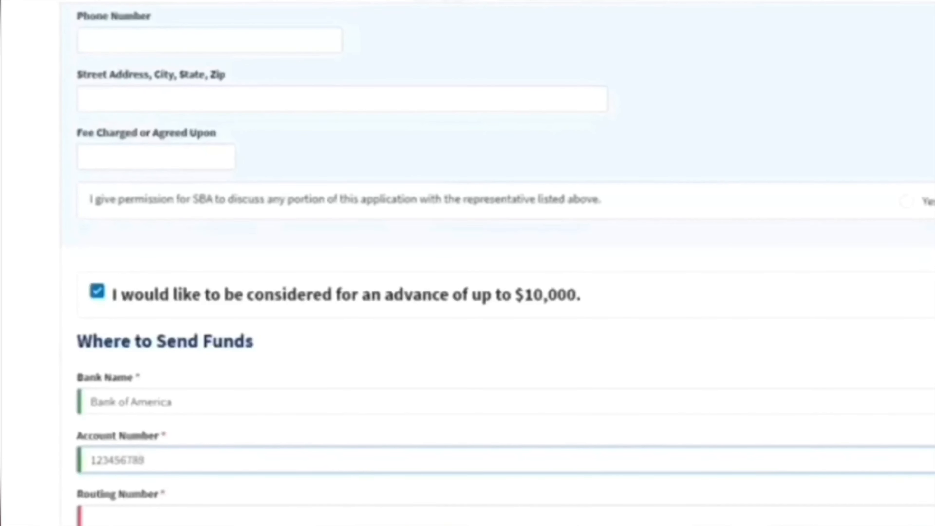
{"action": "key", "text": "Tab"}
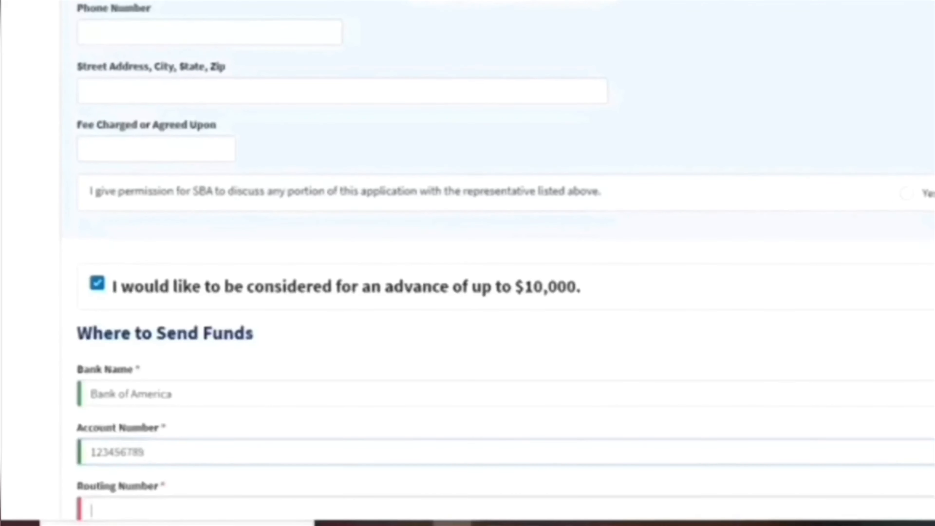
{"action": "type", "text": "123456789"}
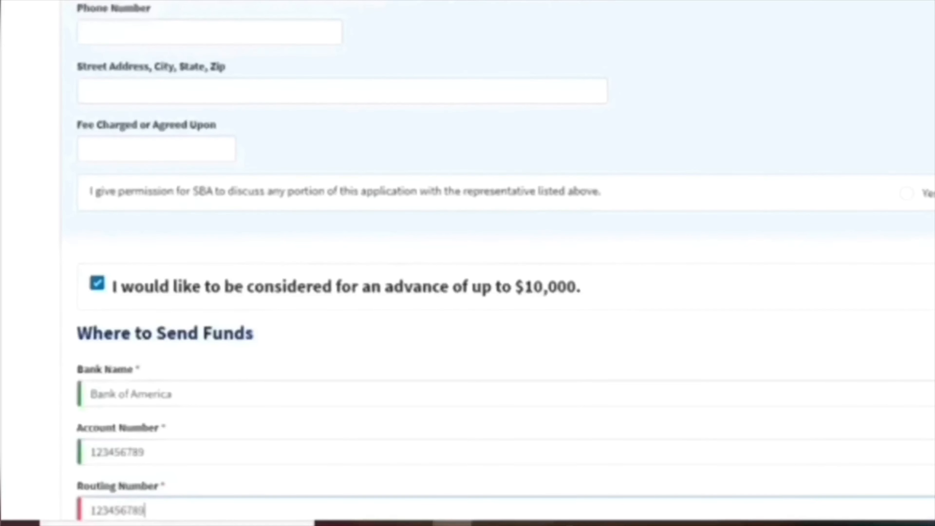
Step: Certify under penalty of perjury that the information is true and correct, and continue to the application summary
{"action": "scroll", "coordinate": [467, 258], "scroll_direction": "down", "scroll_amount": 5}
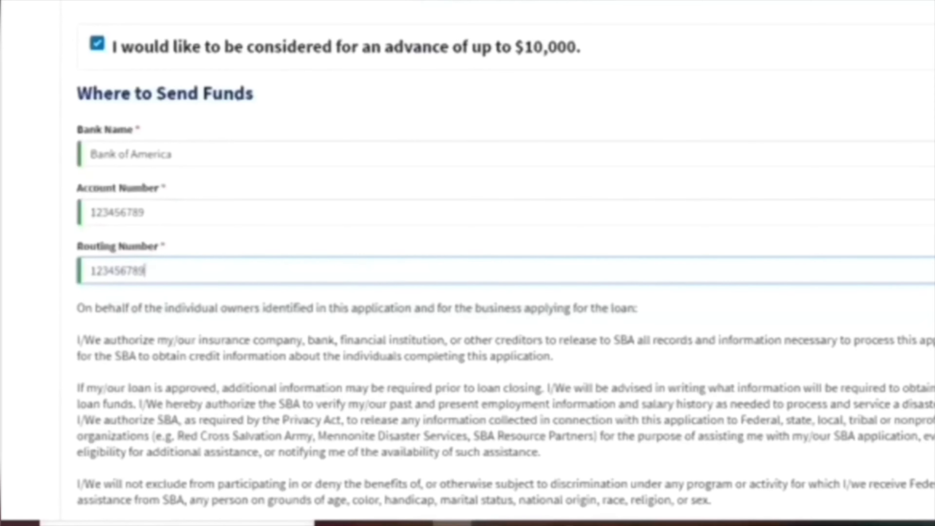
{"action": "scroll", "coordinate": [504, 258], "scroll_direction": "down", "scroll_amount": 8}
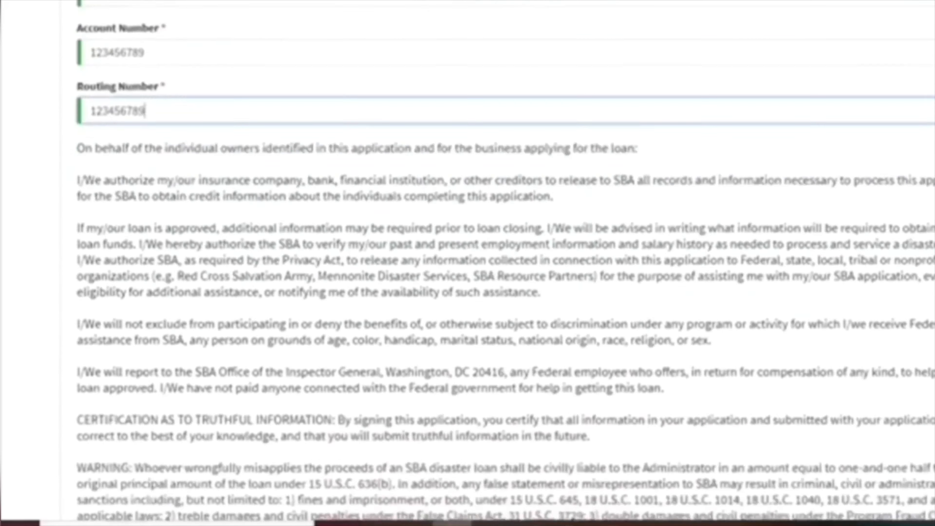
{"action": "left_click", "coordinate": [85, 422]}
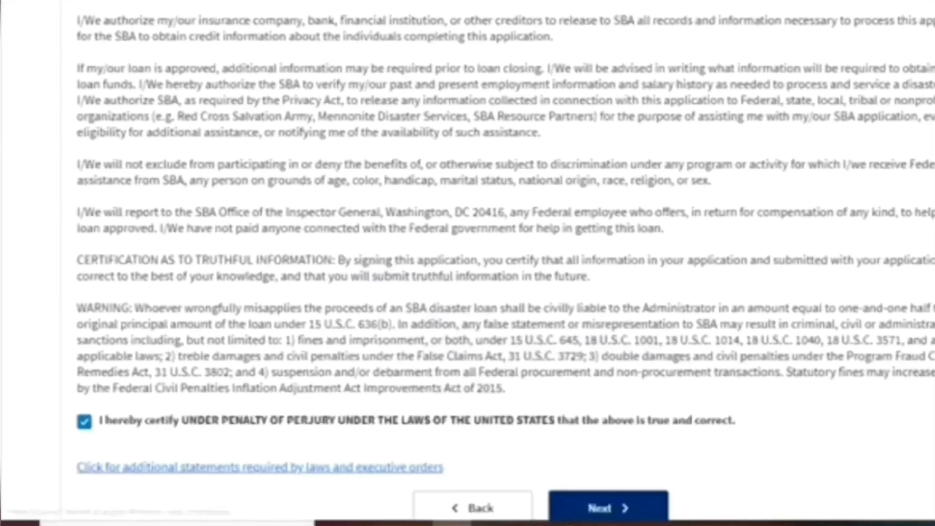
{"action": "scroll", "coordinate": [449, 445], "scroll_direction": "down", "scroll_amount": 2}
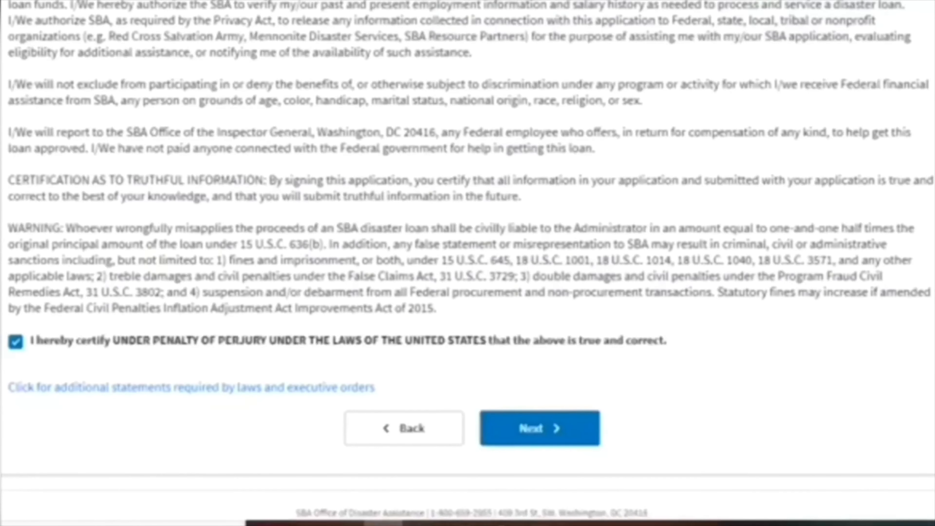
{"action": "left_click", "coordinate": [540, 428]}
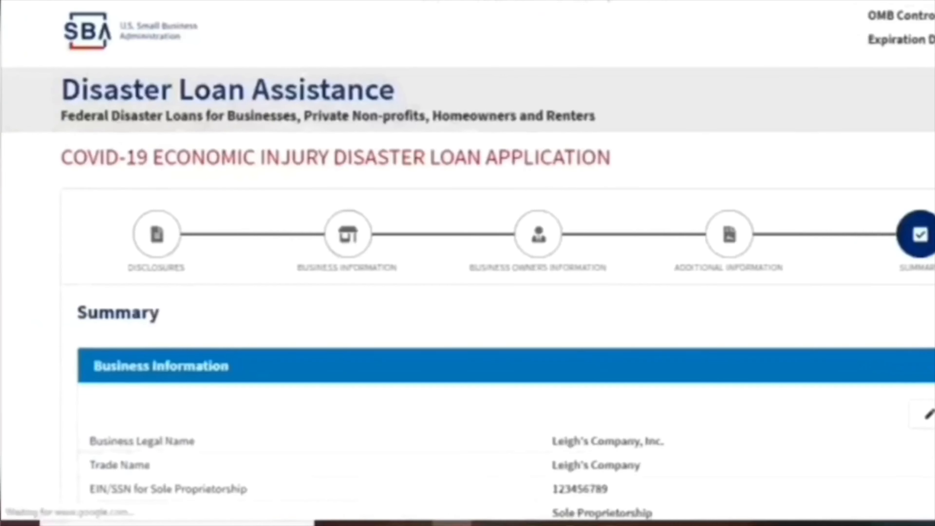
Step: Review the business information and owner details in the application summary
{"action": "scroll", "coordinate": [467, 280], "scroll_direction": "down", "scroll_amount": 2}
{"action": "scroll", "coordinate": [467, 279], "scroll_direction": "down", "scroll_amount": 2}
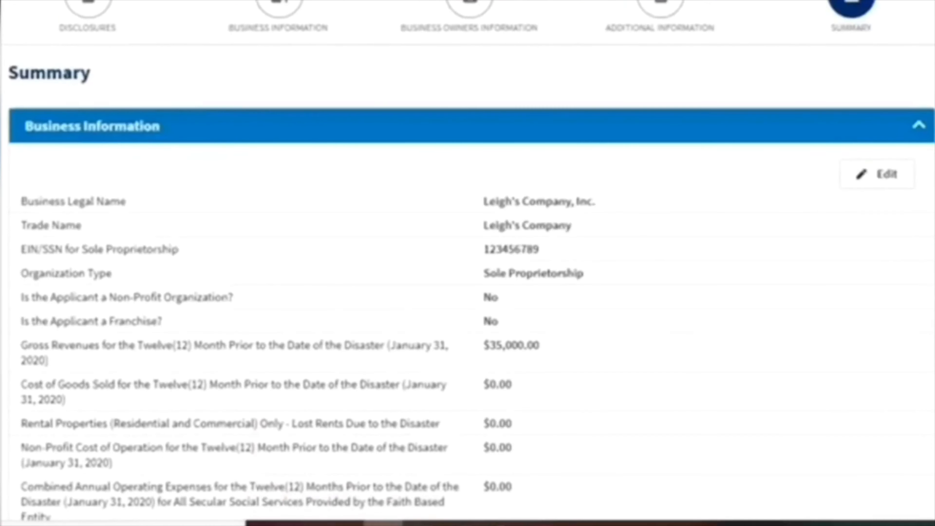
{"action": "scroll", "coordinate": [876, 203], "scroll_direction": "down", "scroll_amount": 1}
{"action": "scroll", "coordinate": [468, 263], "scroll_direction": "down", "scroll_amount": 10}
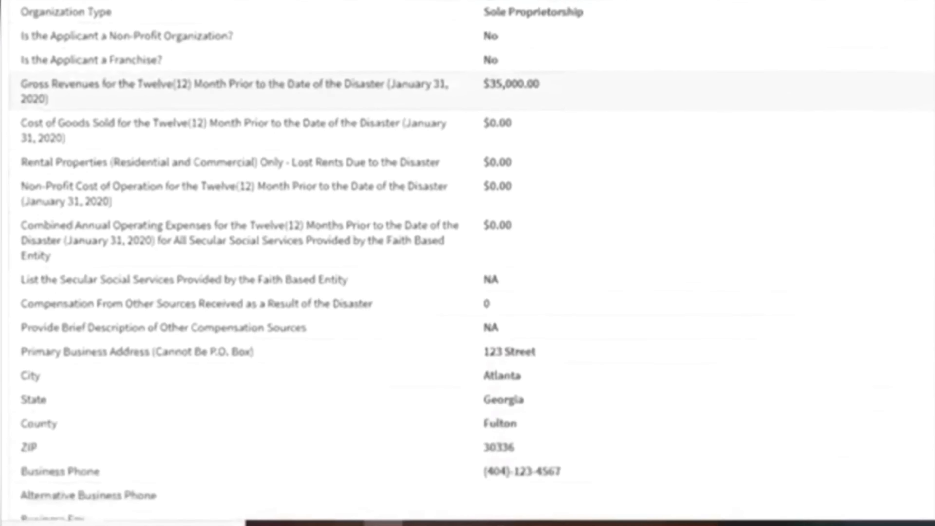
{"action": "scroll", "coordinate": [467, 263], "scroll_direction": "down", "scroll_amount": 2}
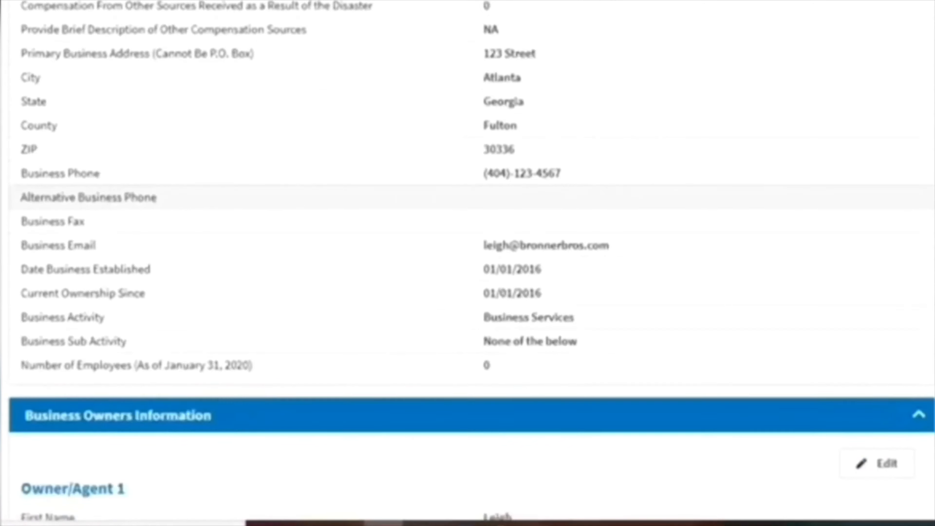
{"action": "scroll", "coordinate": [467, 263], "scroll_direction": "down", "scroll_amount": 6}
{"action": "scroll", "coordinate": [468, 263], "scroll_direction": "down", "scroll_amount": 6}
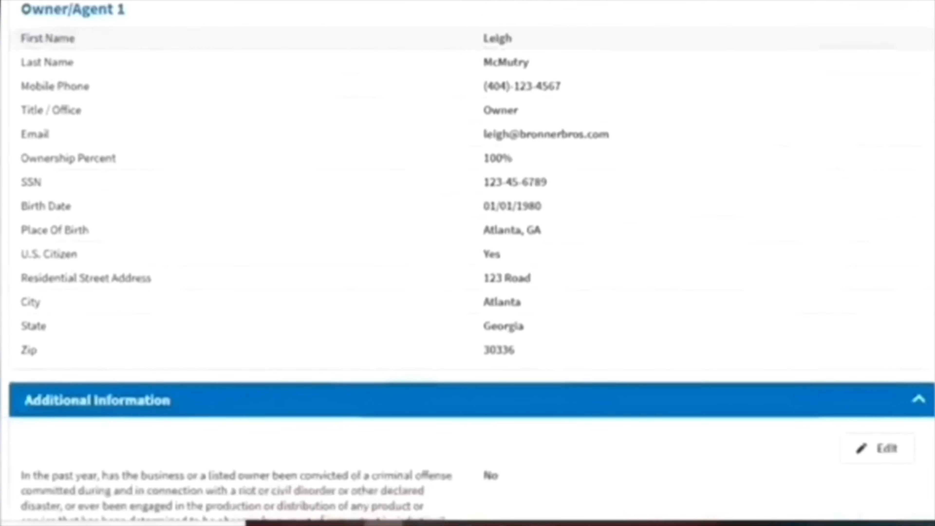
Step: Mark the "I'm not a robot" check below the application summary
{"action": "scroll", "coordinate": [468, 263], "scroll_direction": "down", "scroll_amount": 6}
{"action": "scroll", "coordinate": [467, 263], "scroll_direction": "down", "scroll_amount": 6}
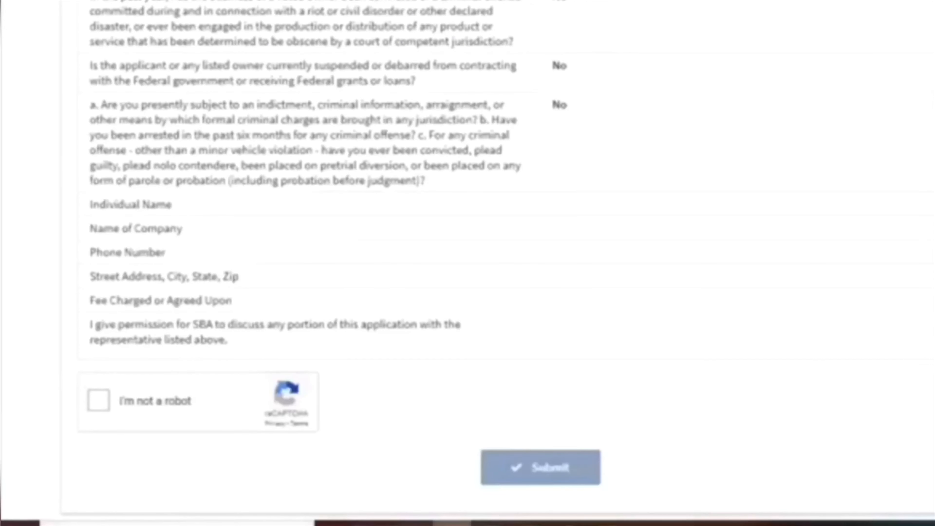
{"action": "left_click", "coordinate": [98, 399]}
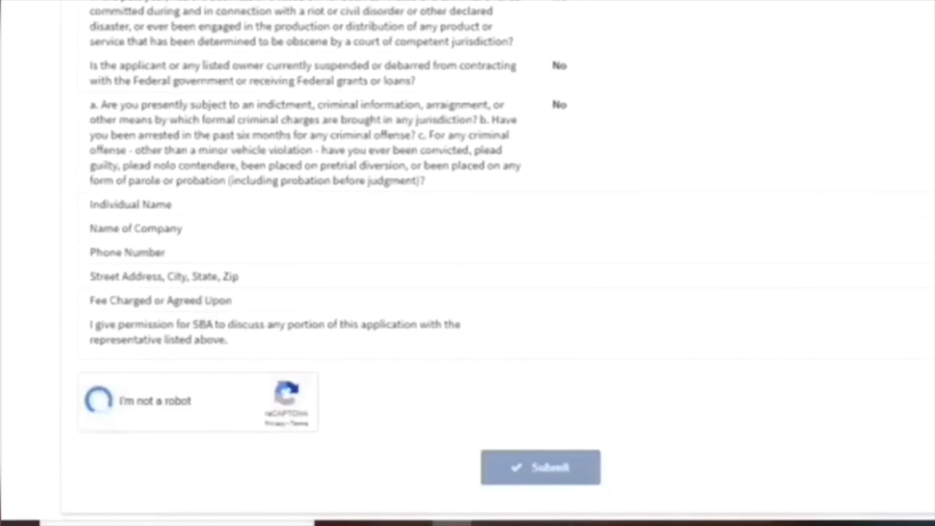